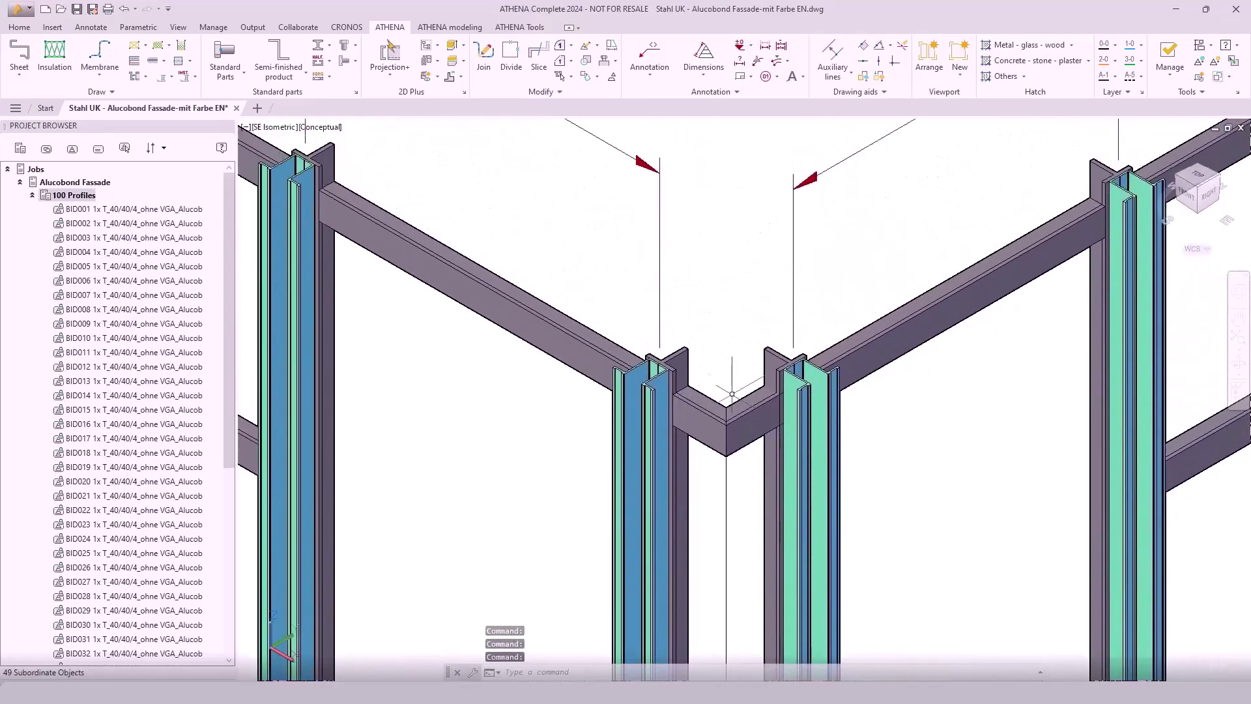
Start a cutting optimization for the 100 Profiles part job and update the tag numbers of equal bars with the proposed start numbers.
right_click(69, 198)
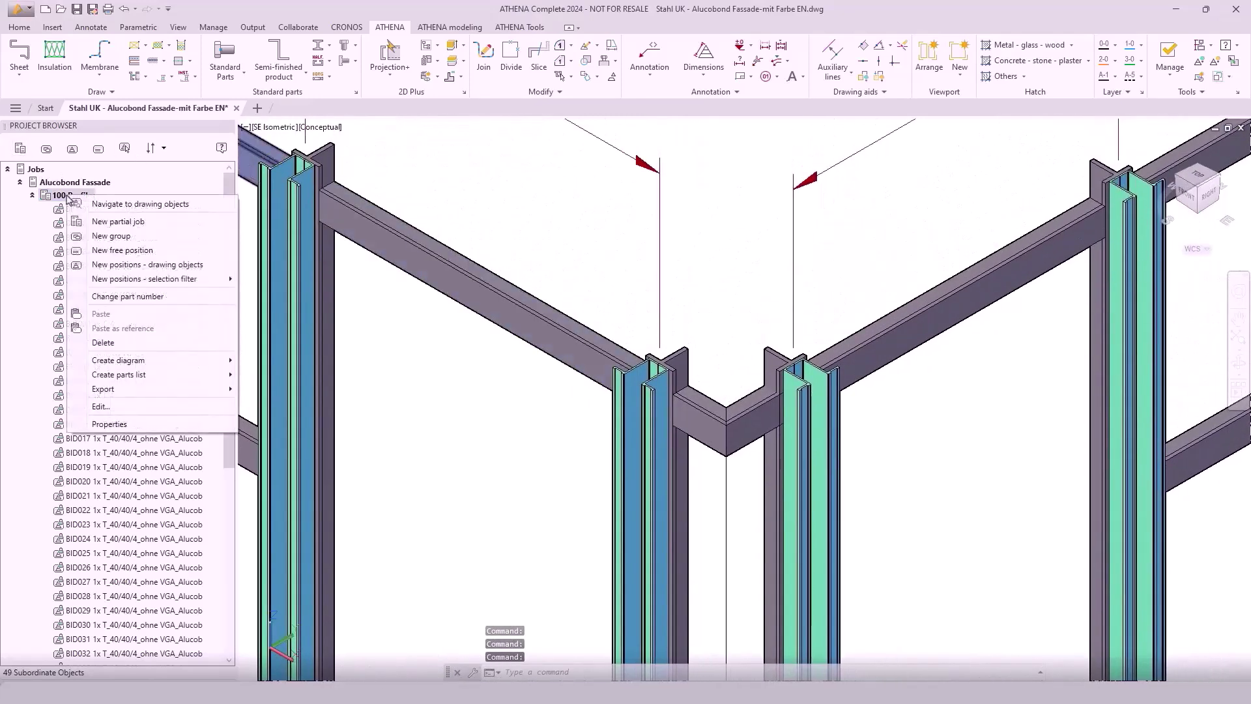
mouse_move(114, 362)
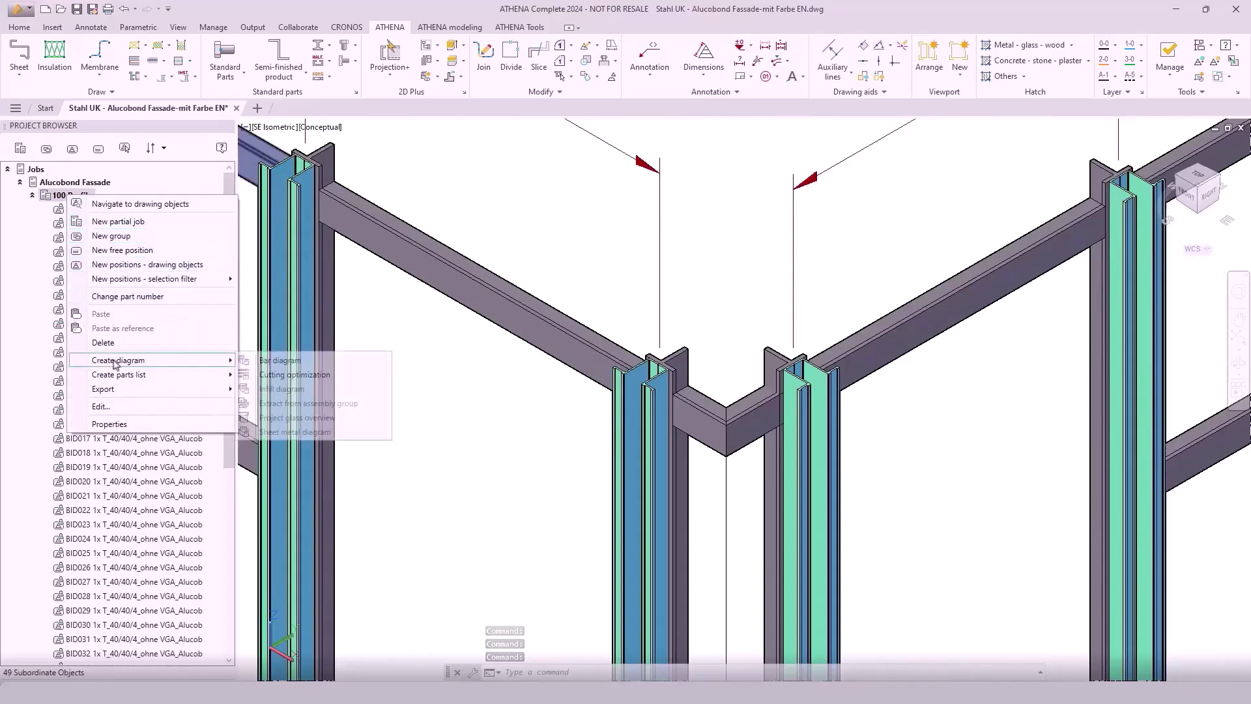
click(272, 376)
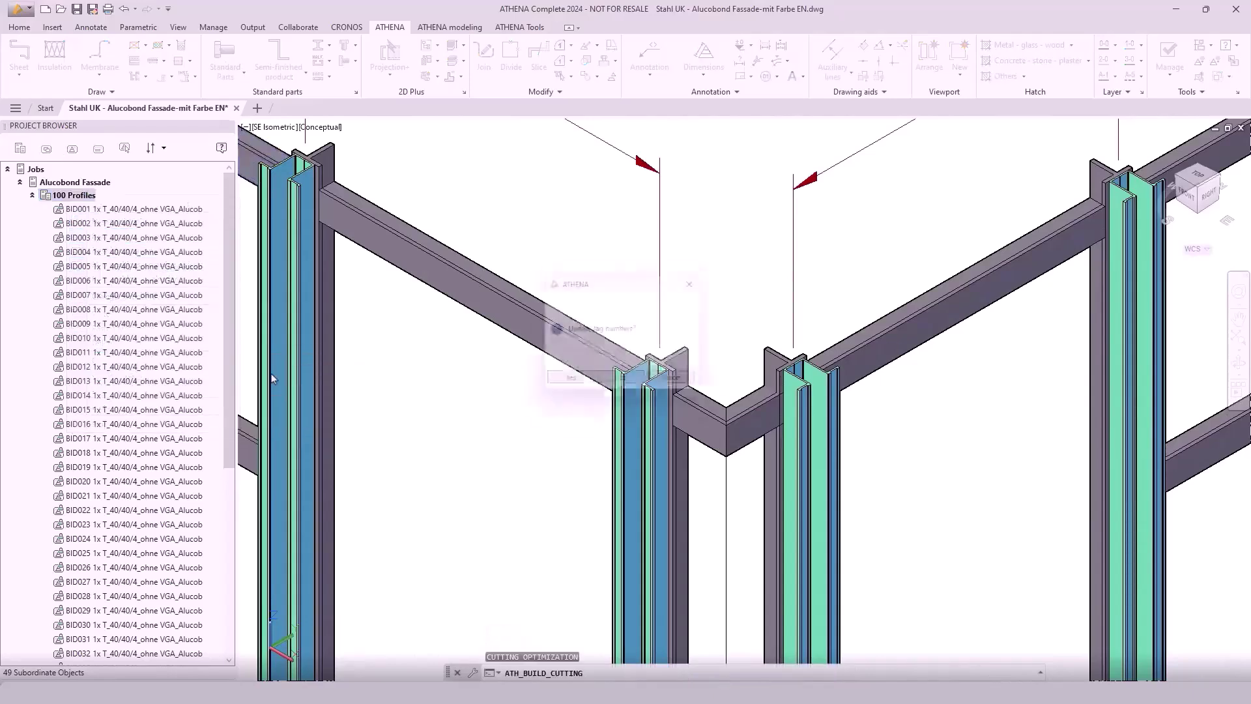
click(573, 384)
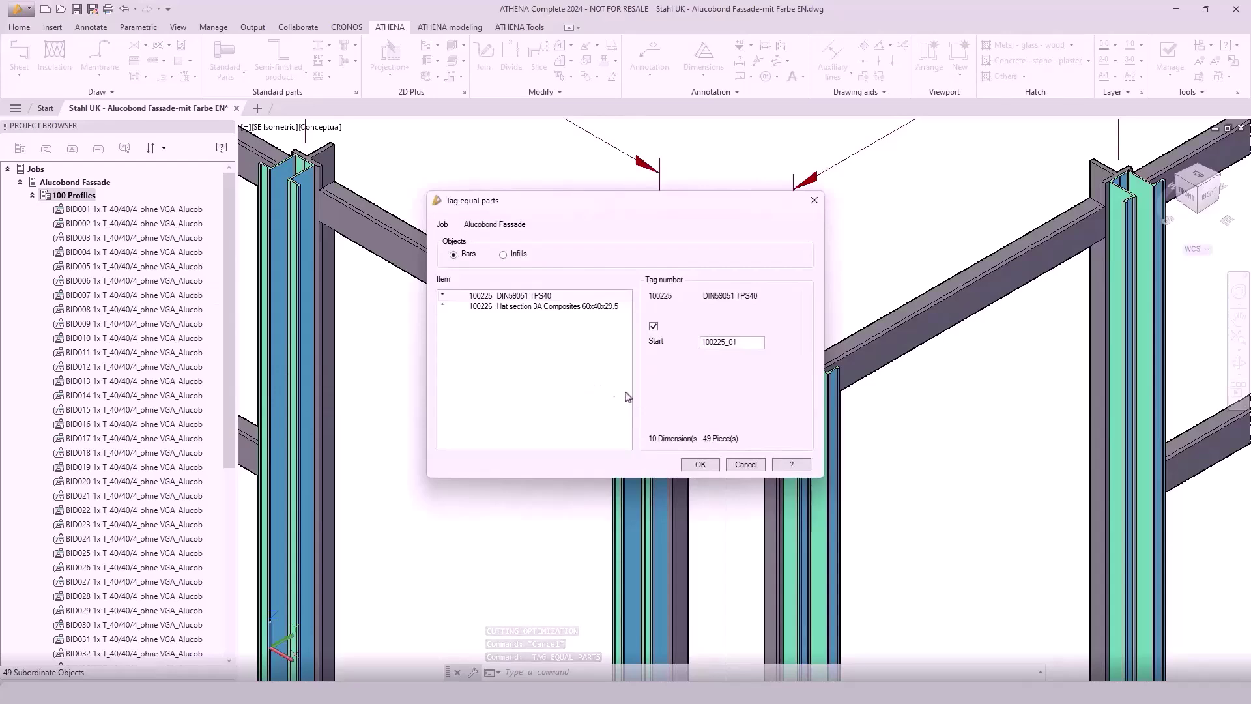
click(698, 465)
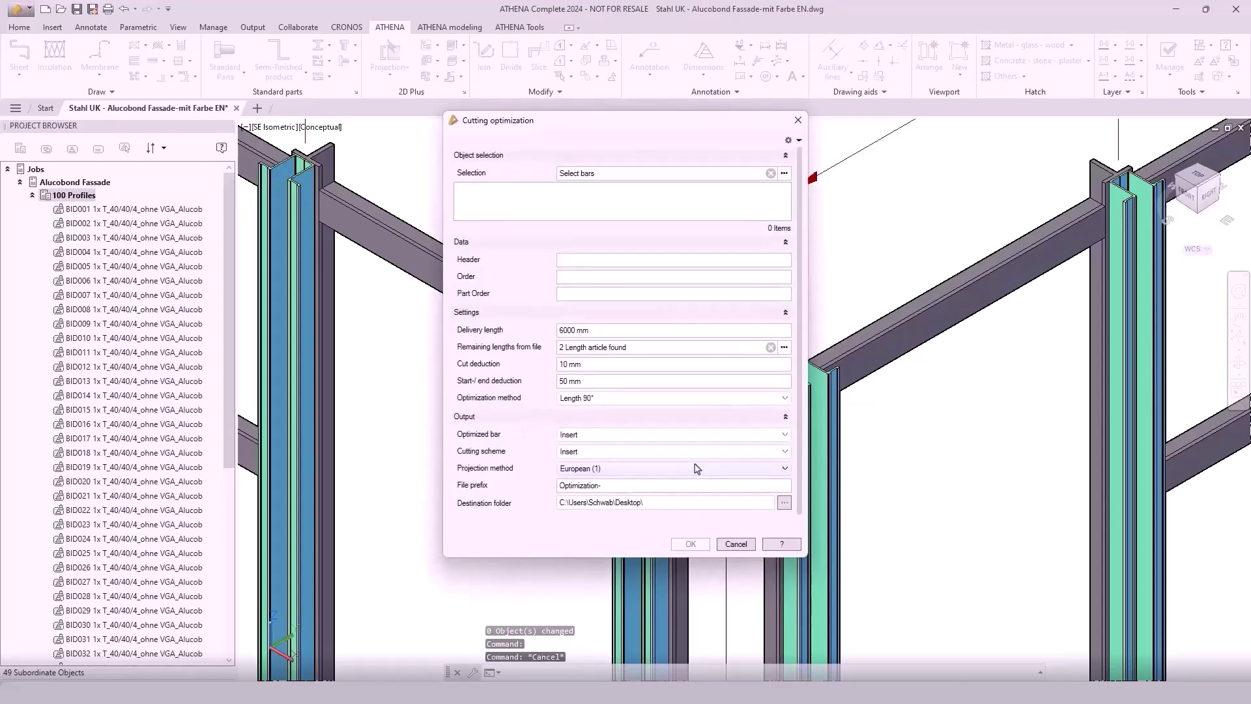
Select the bars of the 100 Profiles part job for the optimization and set the header to Webinar 2024.
click(785, 172)
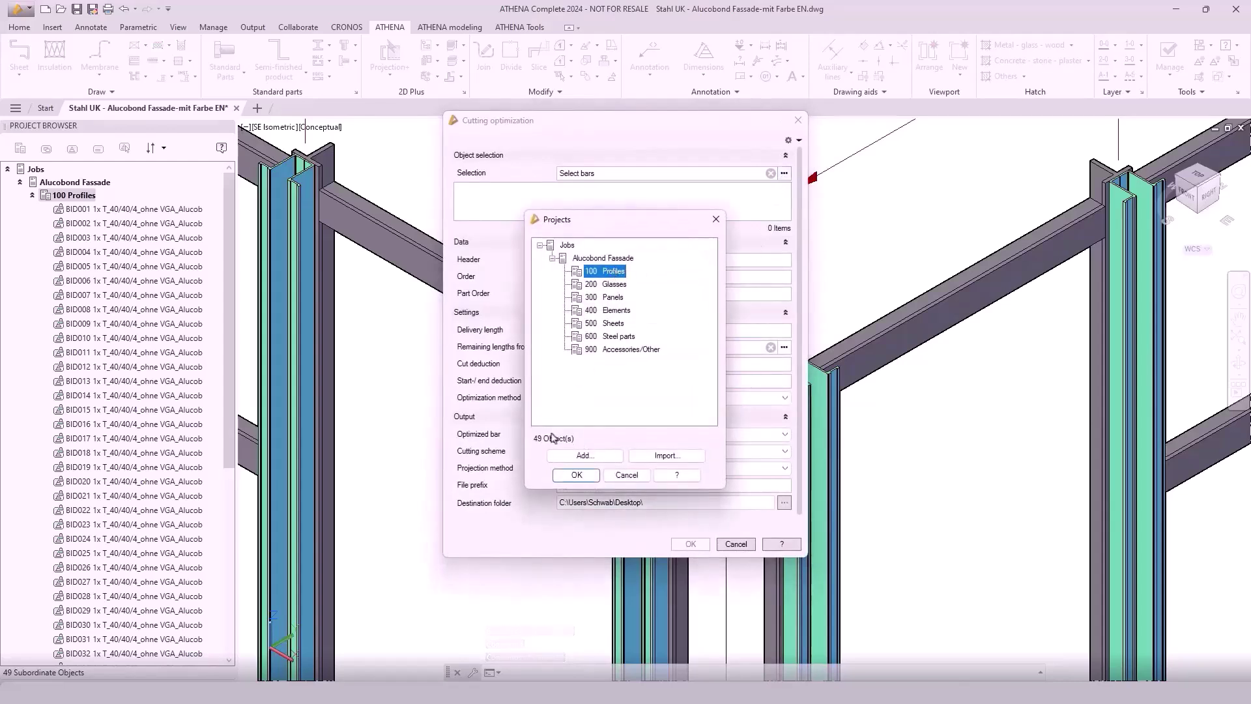
click(575, 475)
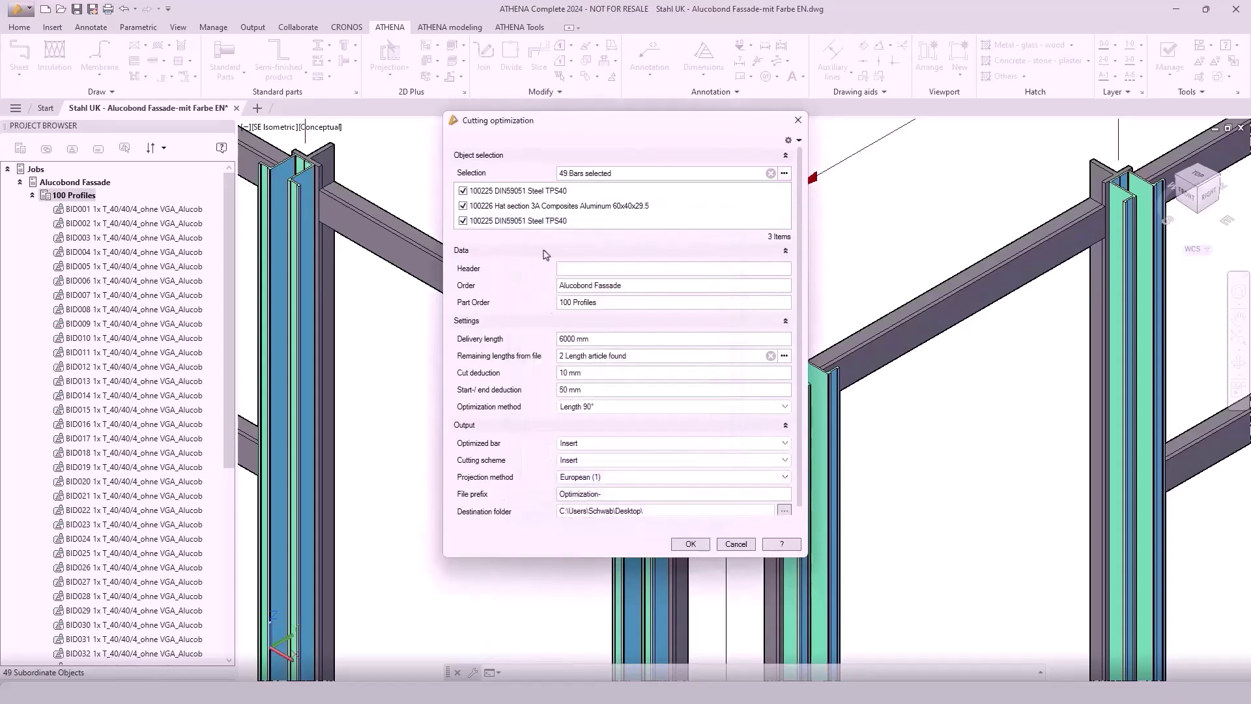
click(577, 271)
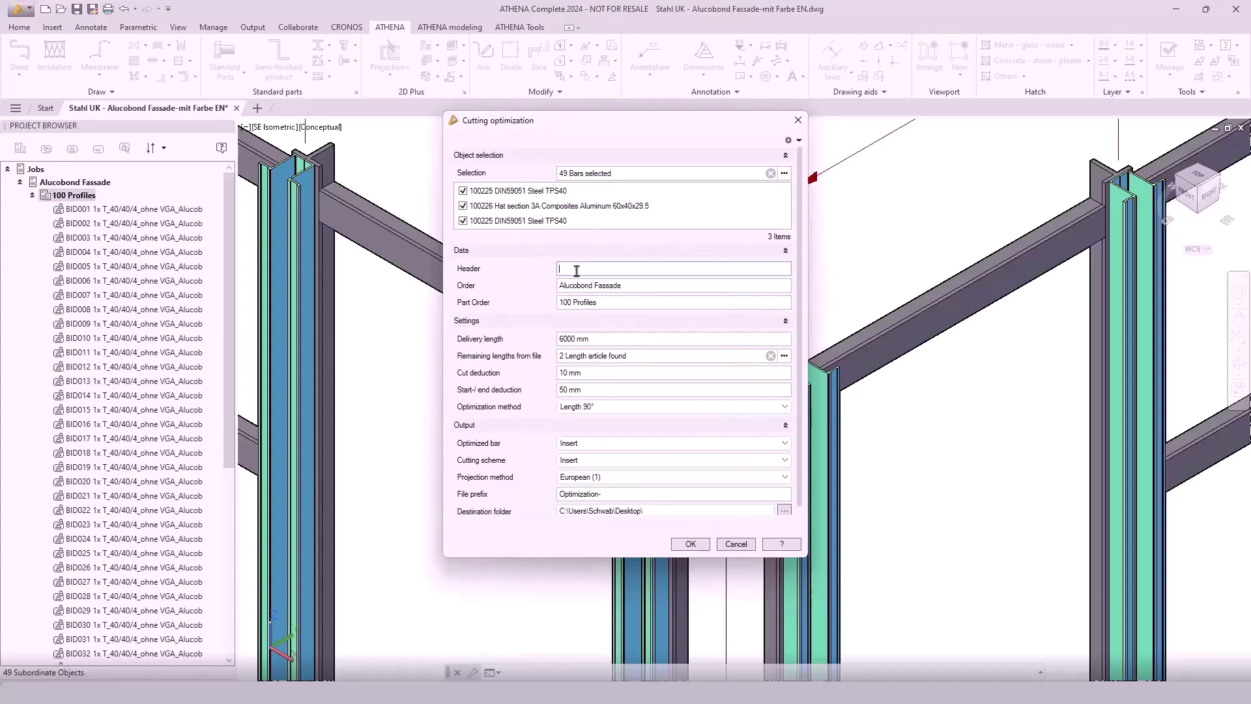
text(Webinar 20)
Inspect template_cutting_optimization_EN.csv in Excel without saving it, and load it as the file for remaining lengths.
click(784, 359)
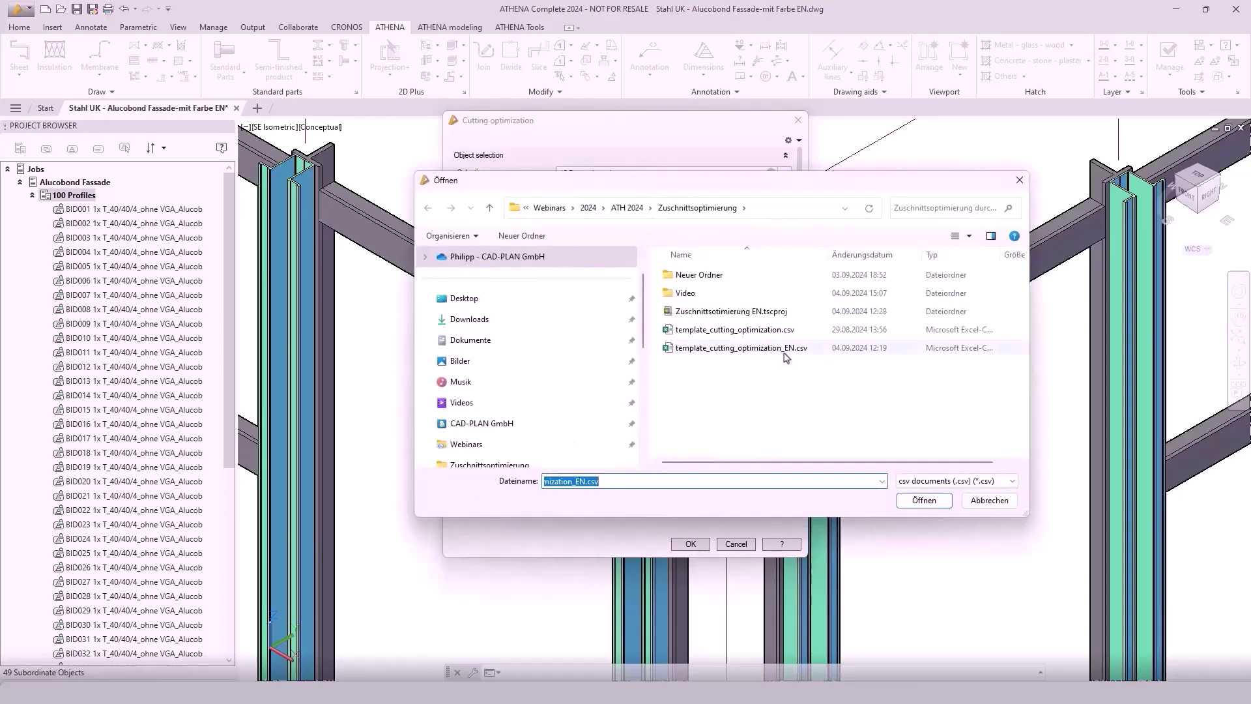
click(787, 353)
double_click(786, 350)
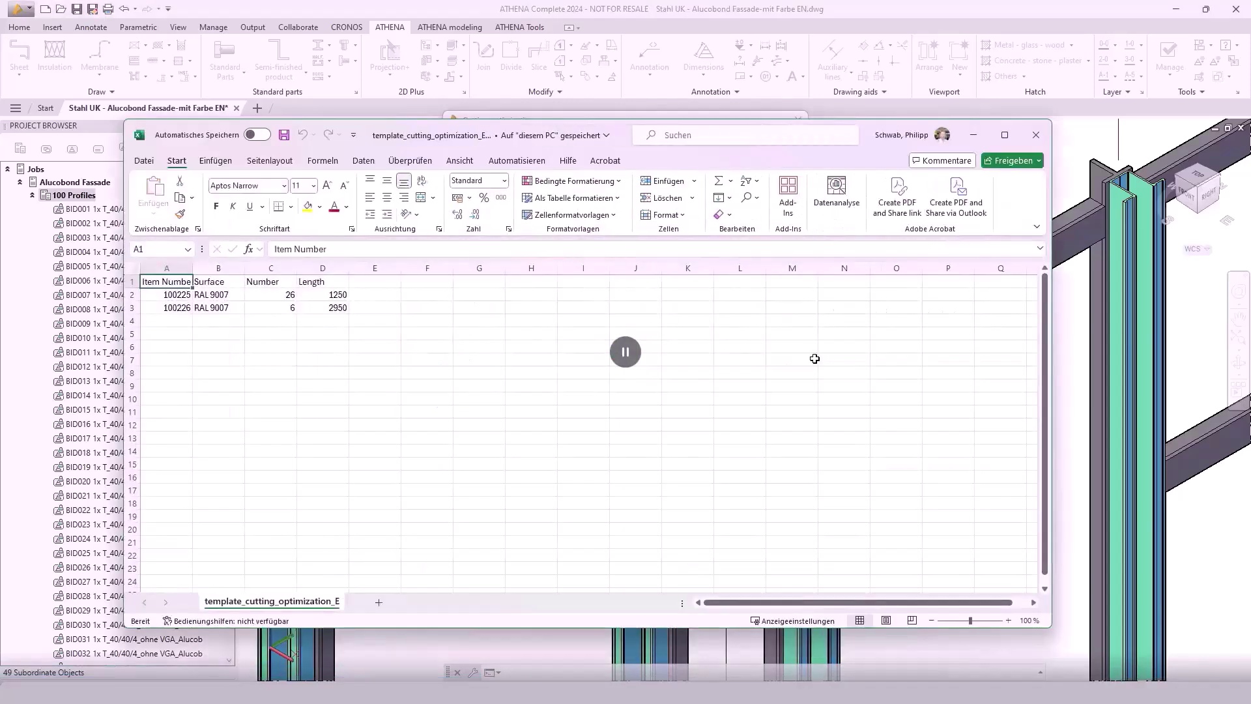
drag(193, 267, 231, 270)
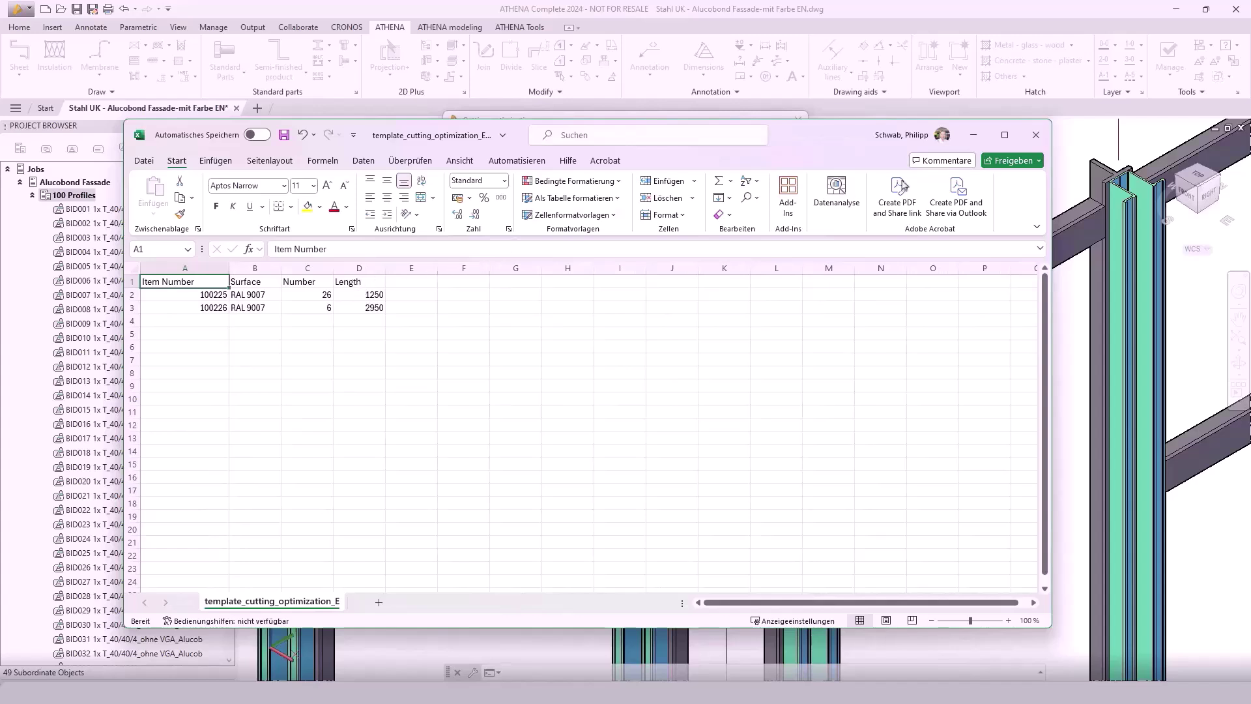
click(1036, 145)
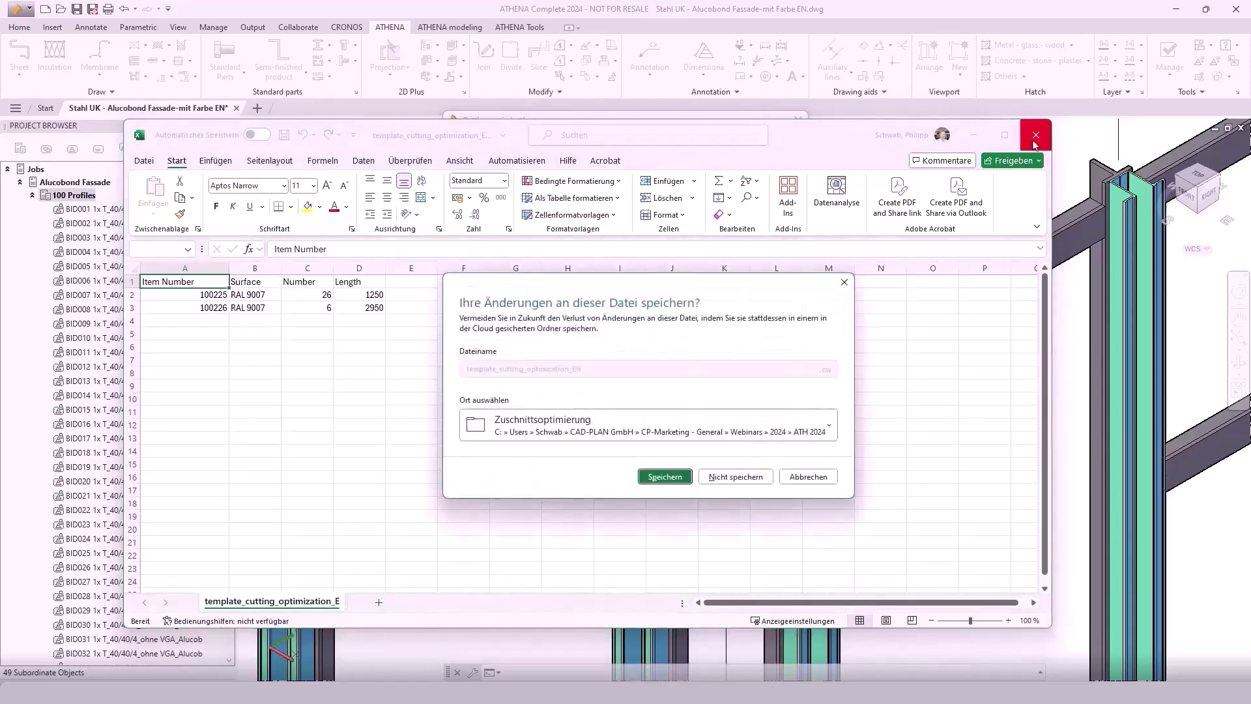
click(747, 479)
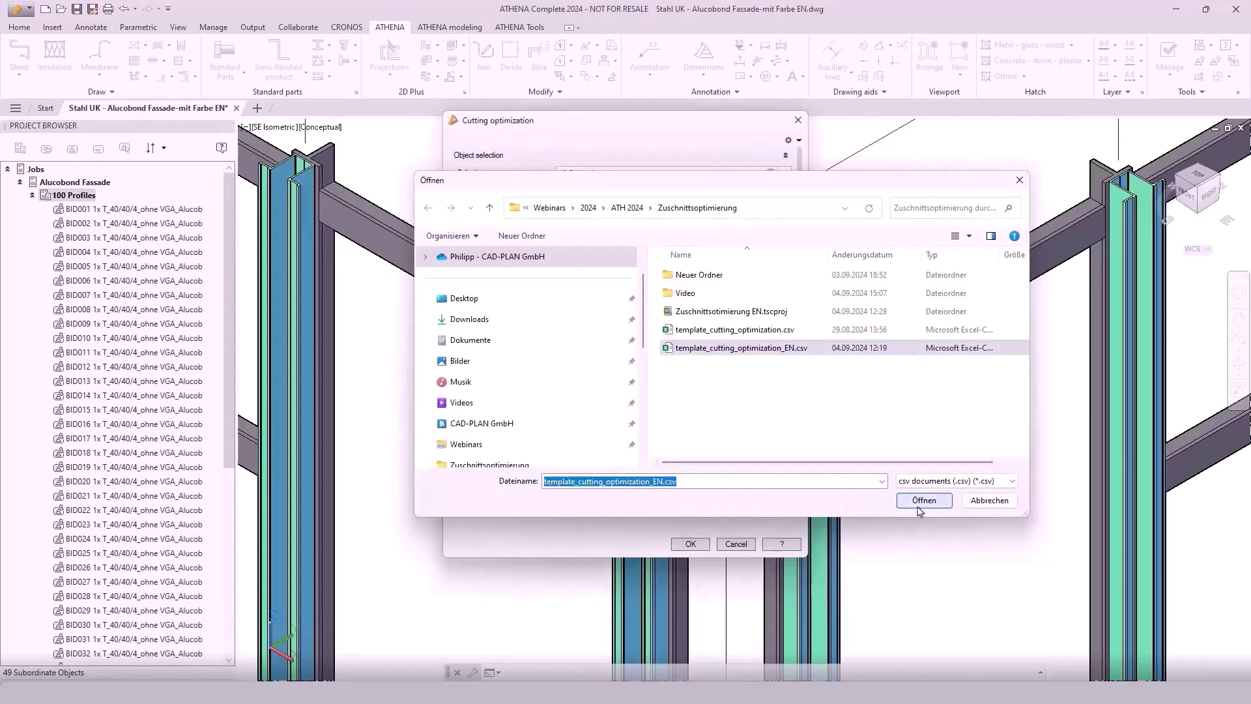
click(920, 502)
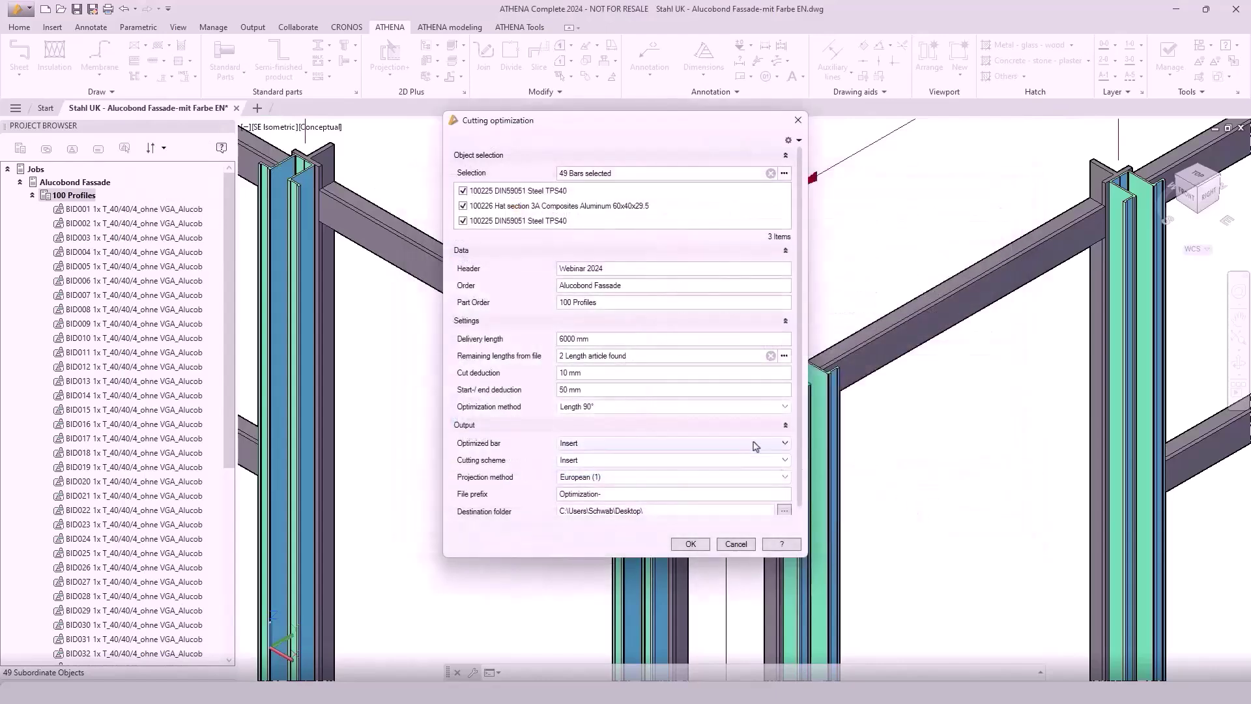
Keep Length 90° as the optimization method and run the cutting optimization to create the optimization drawings.
click(750, 407)
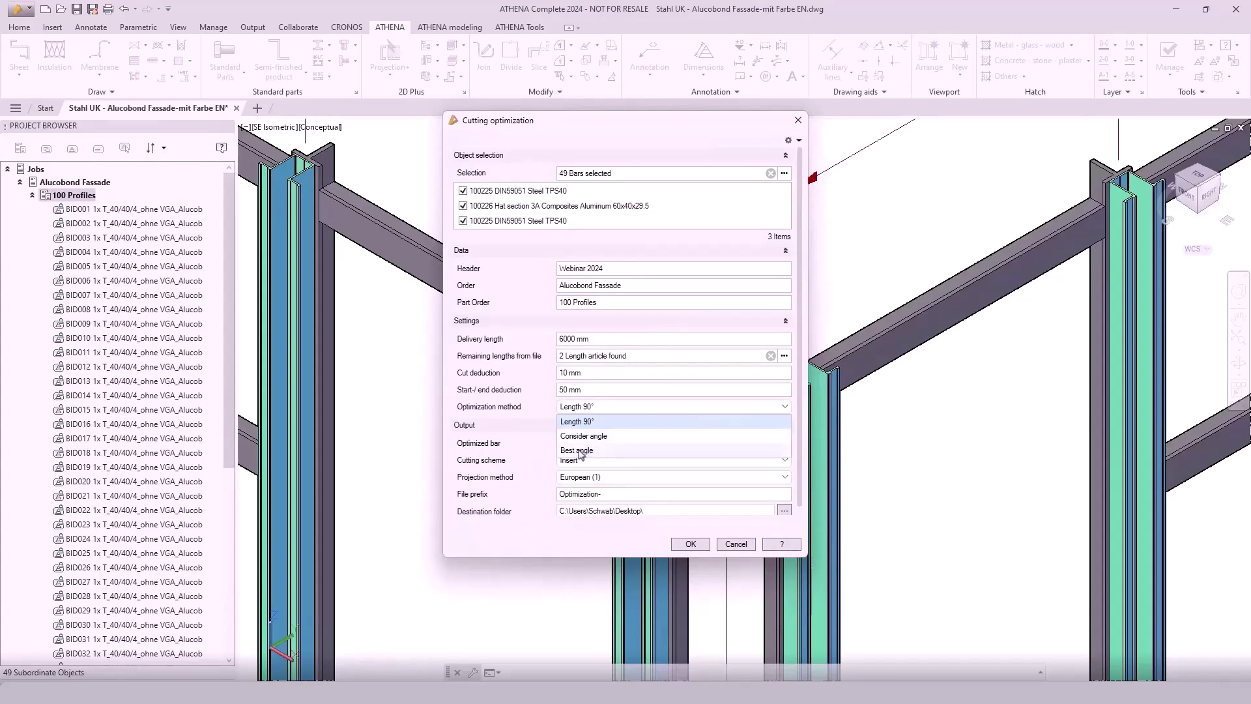
click(538, 462)
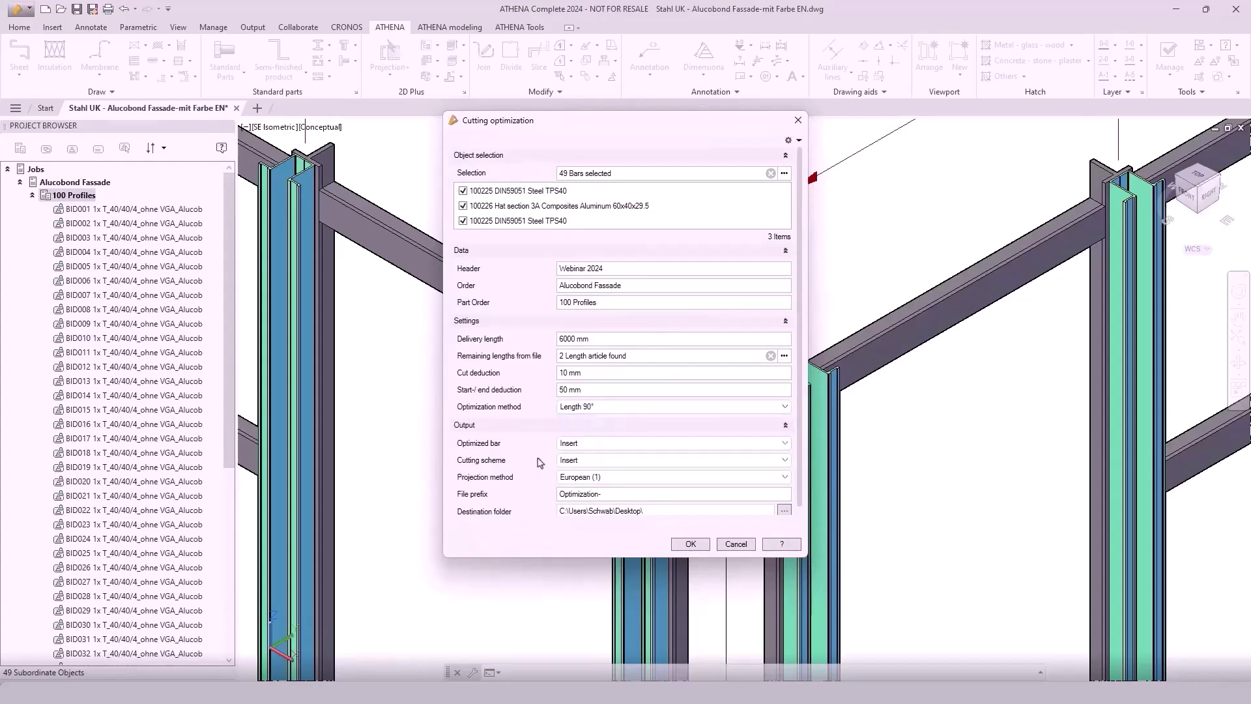
click(690, 545)
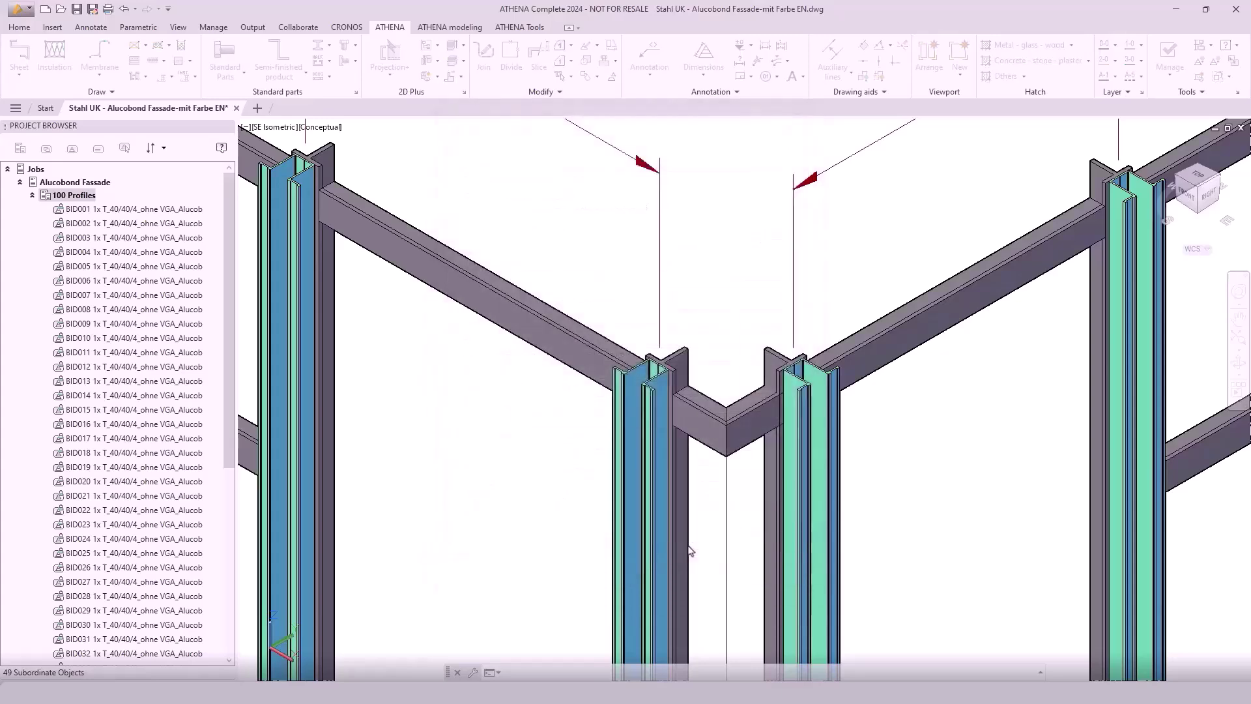
click(649, 383)
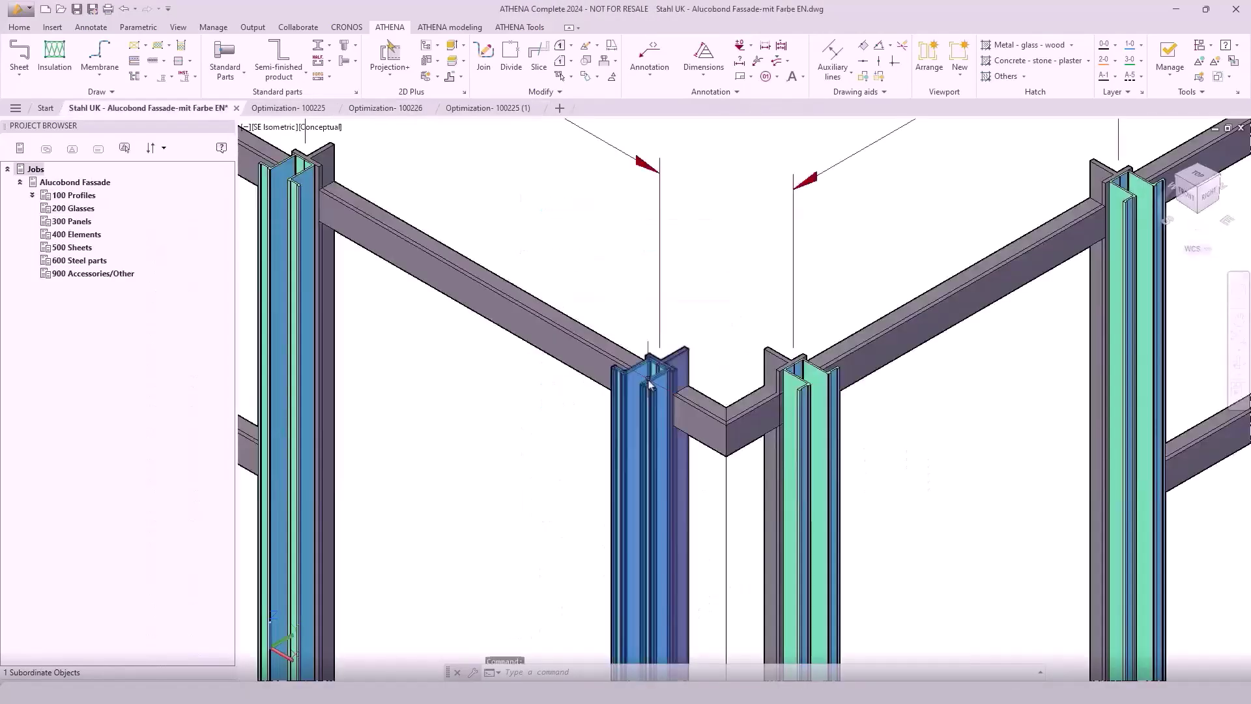
Examine the page layouts of the Optimization- 100225 and Optimization- 100226 drawings, including their bar layouts, residual lengths and off cuts.
click(302, 112)
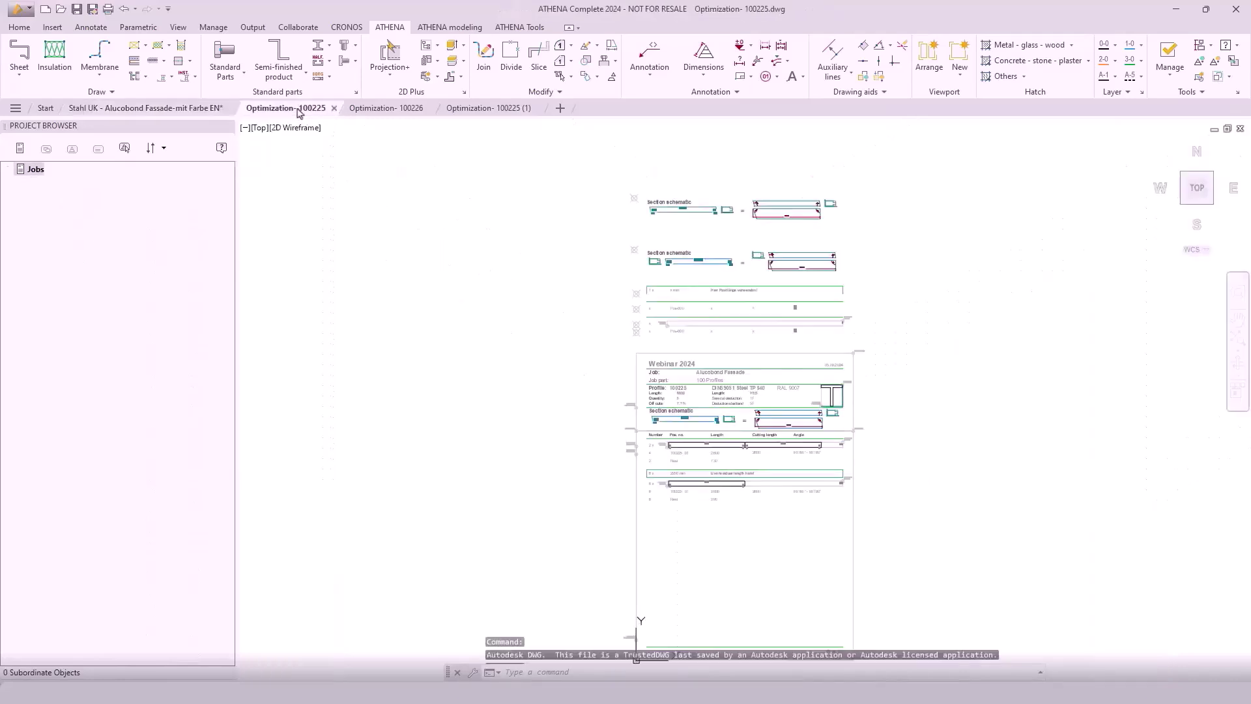
click(106, 678)
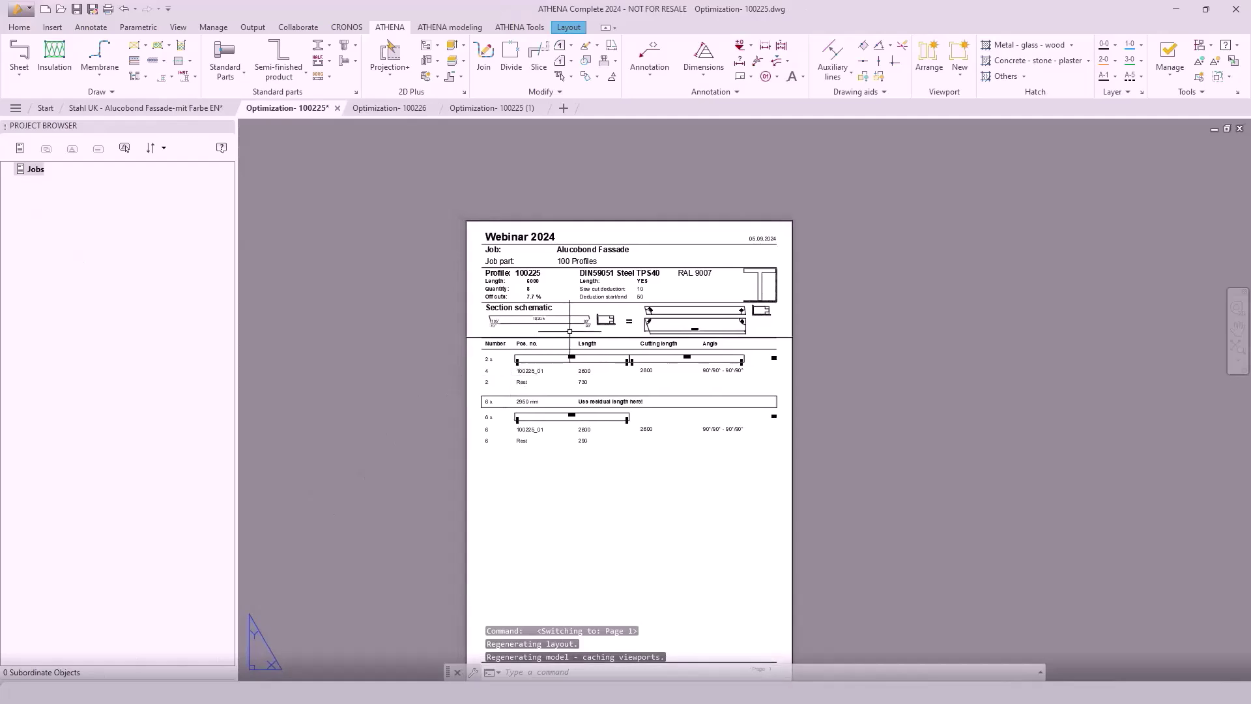
middle_click(616, 319)
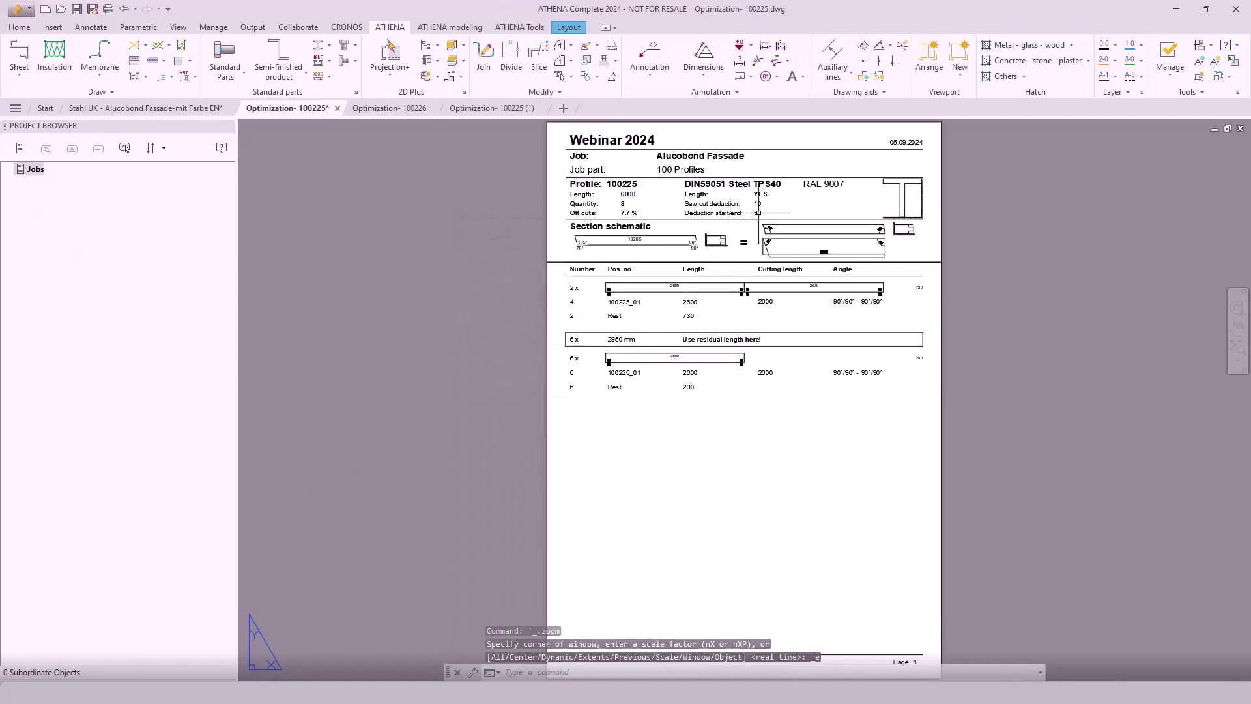
scroll(742, 210, up, 3)
middle_drag(737, 241, 736, 268)
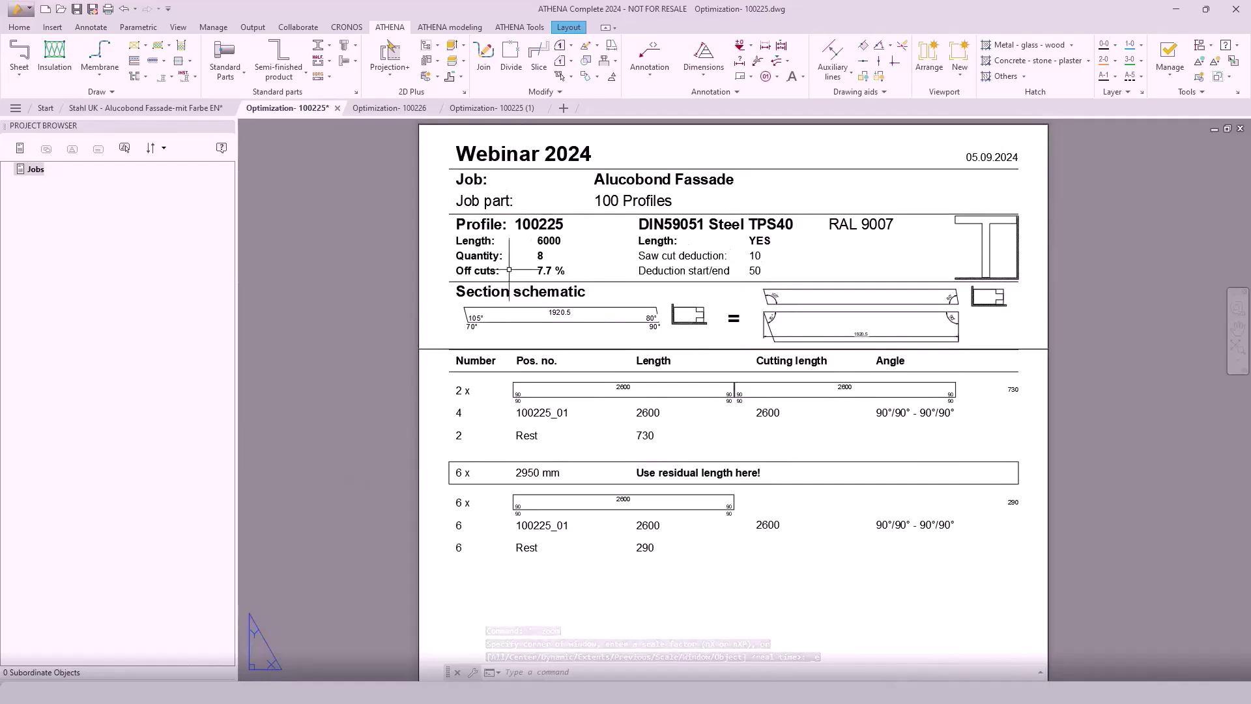
key(ctrl+Tab)
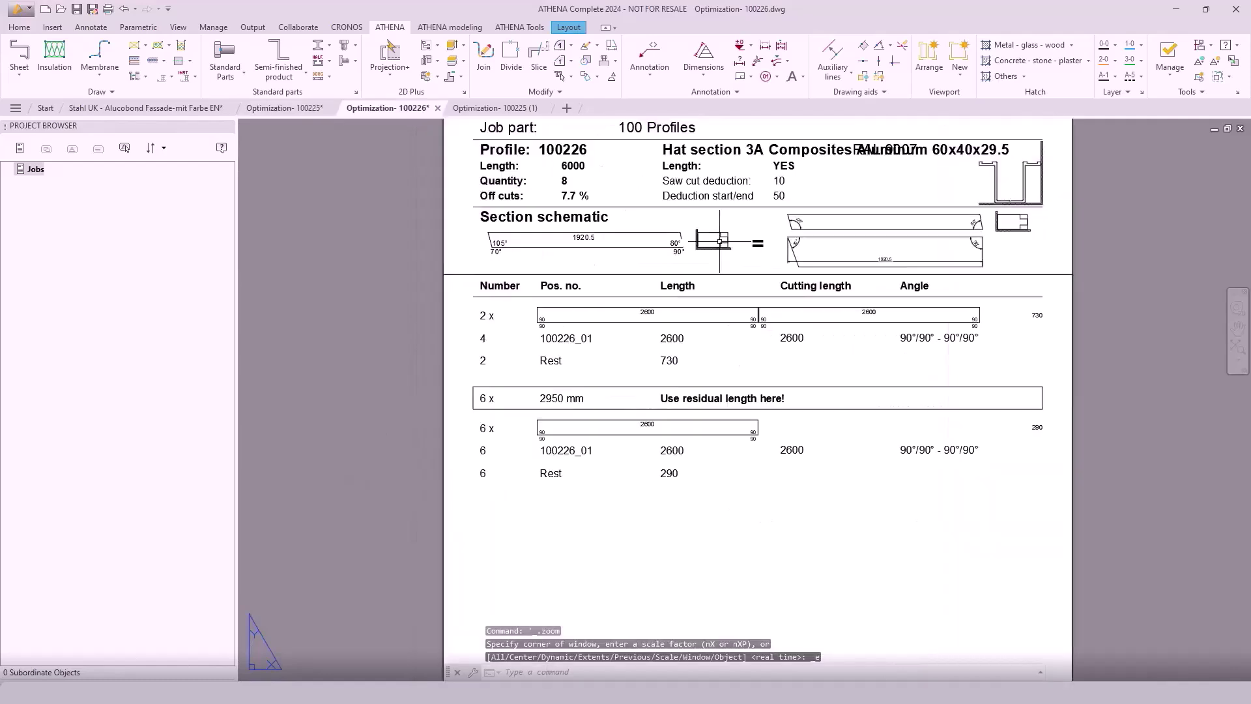
middle_click(619, 340)
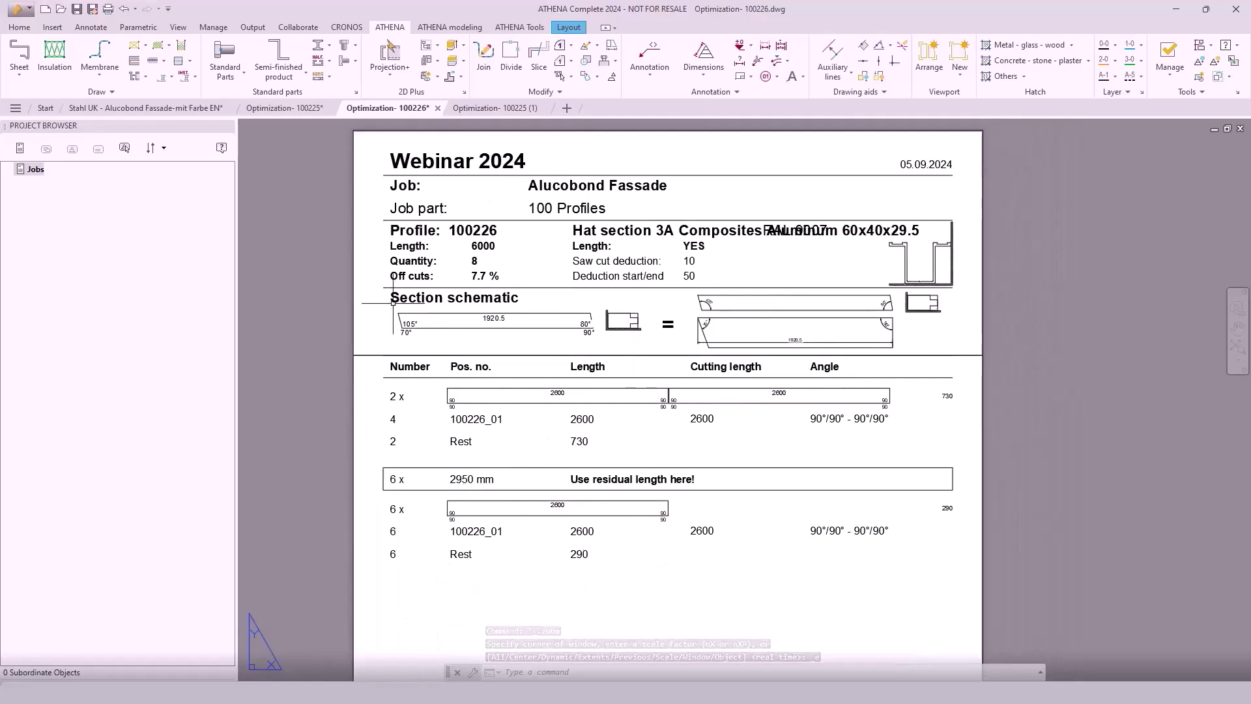
Examine the cutting lists on Page 1 and Page 2 of the Optimization- 100225 (1) drawing.
click(493, 110)
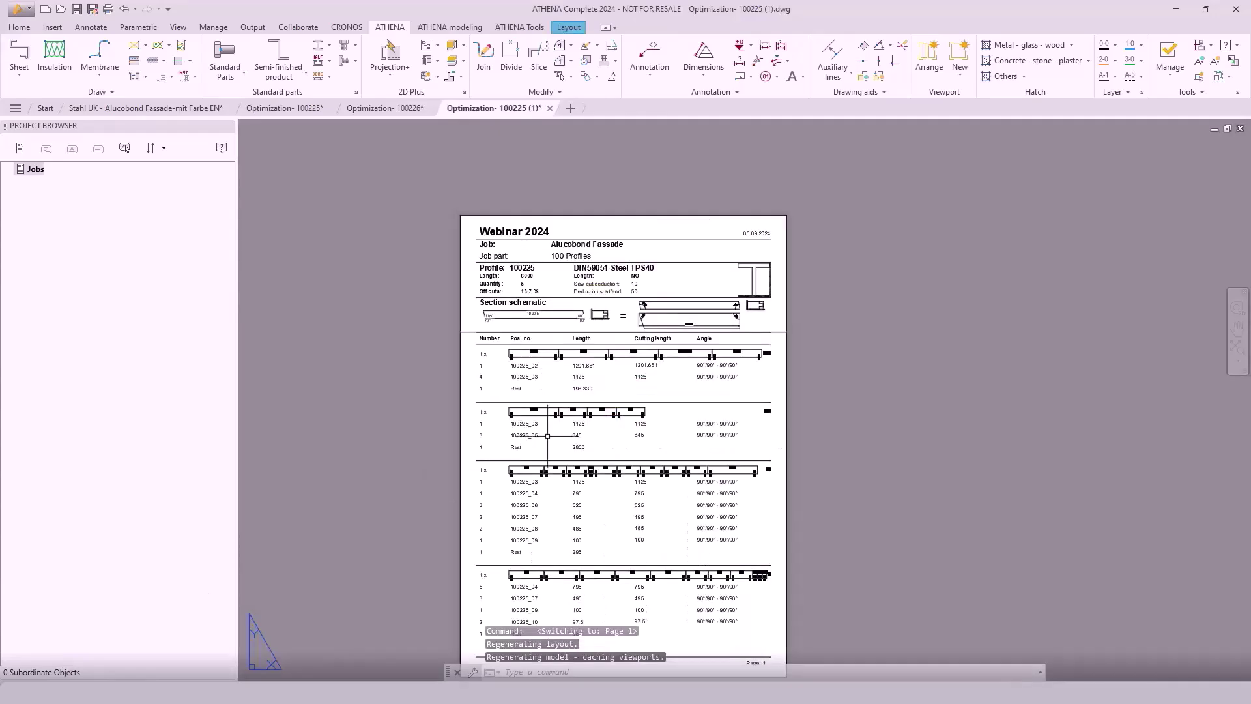
scroll(552, 421, up, 3)
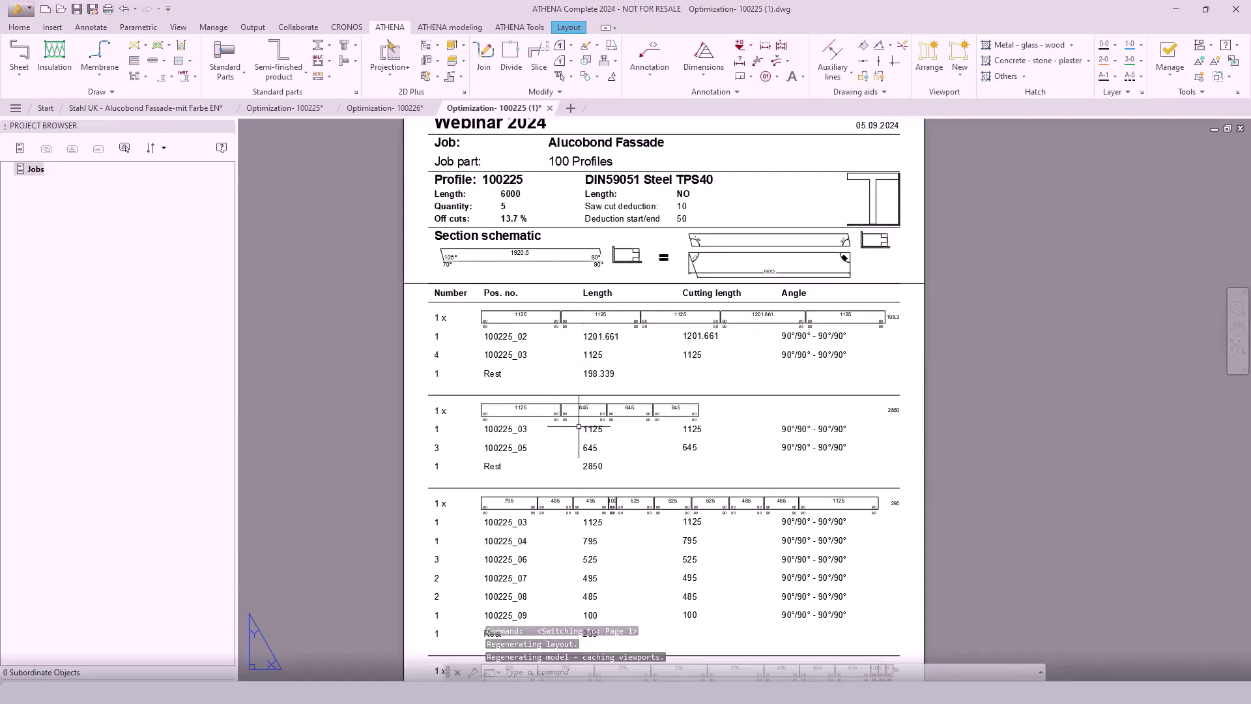
middle_drag(569, 448, 582, 341)
middle_drag(573, 490, 575, 406)
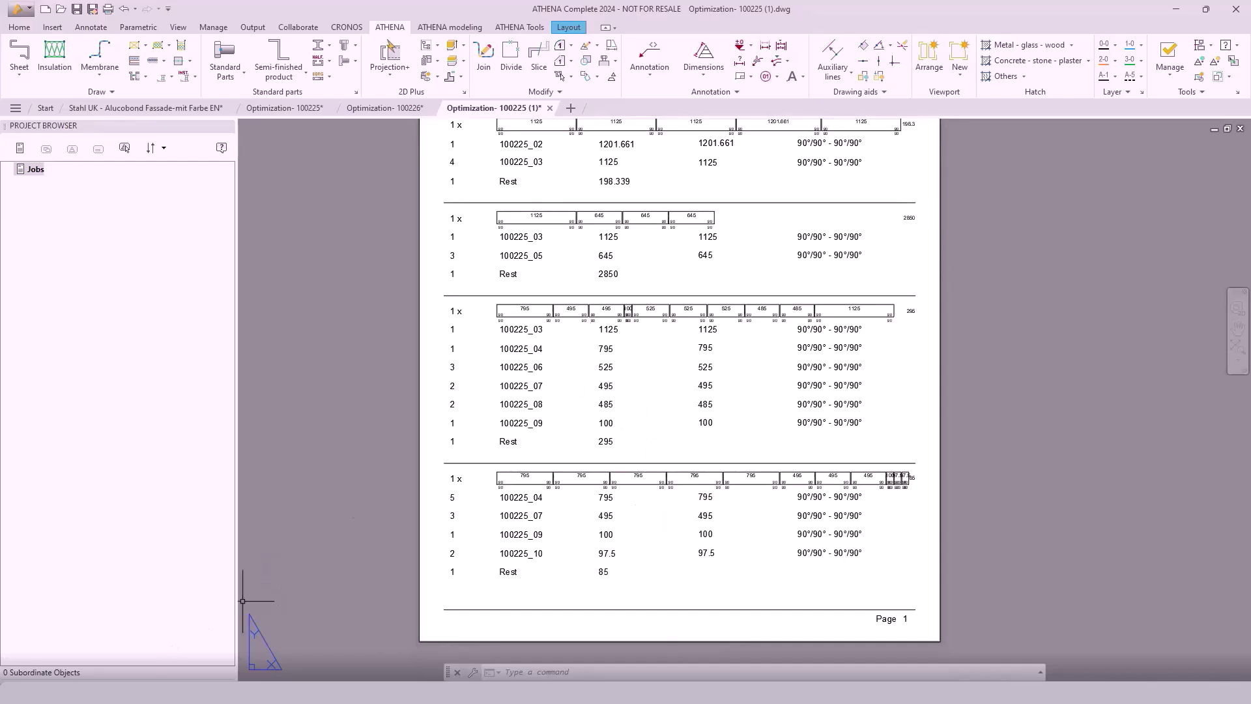
key(ctrl+Page_Down)
scroll(523, 395, up, 5)
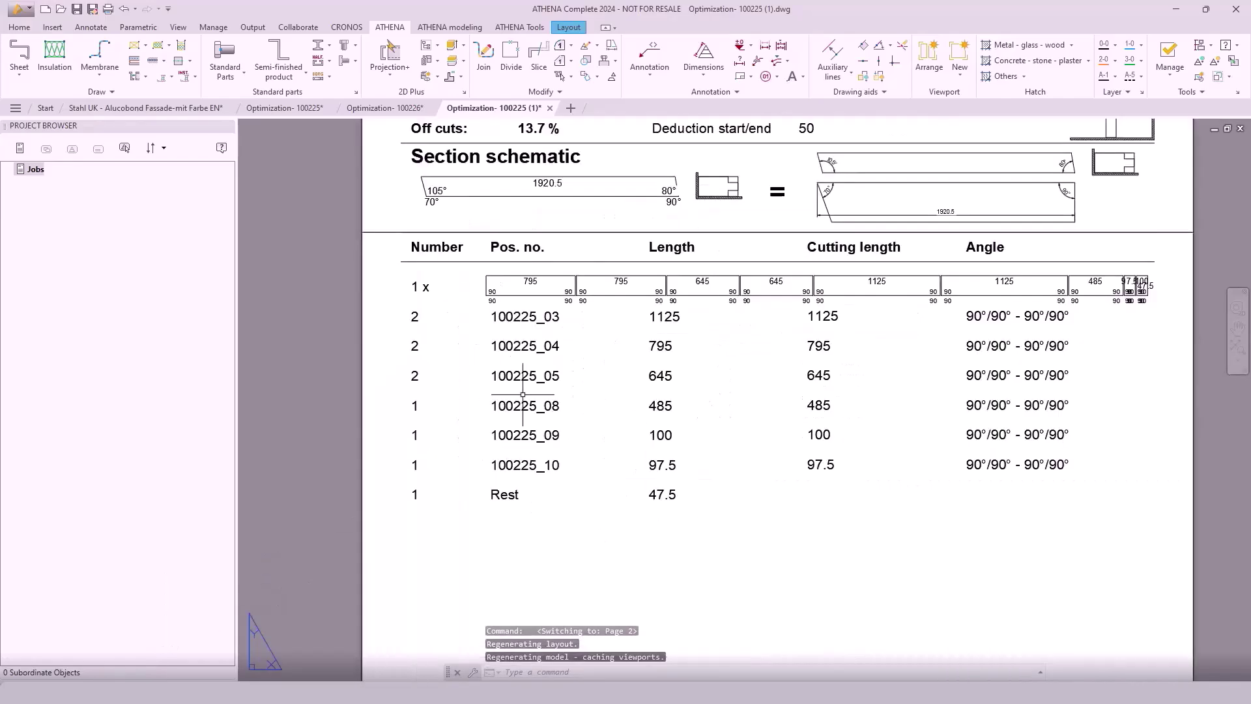
scroll(574, 358, down, 5)
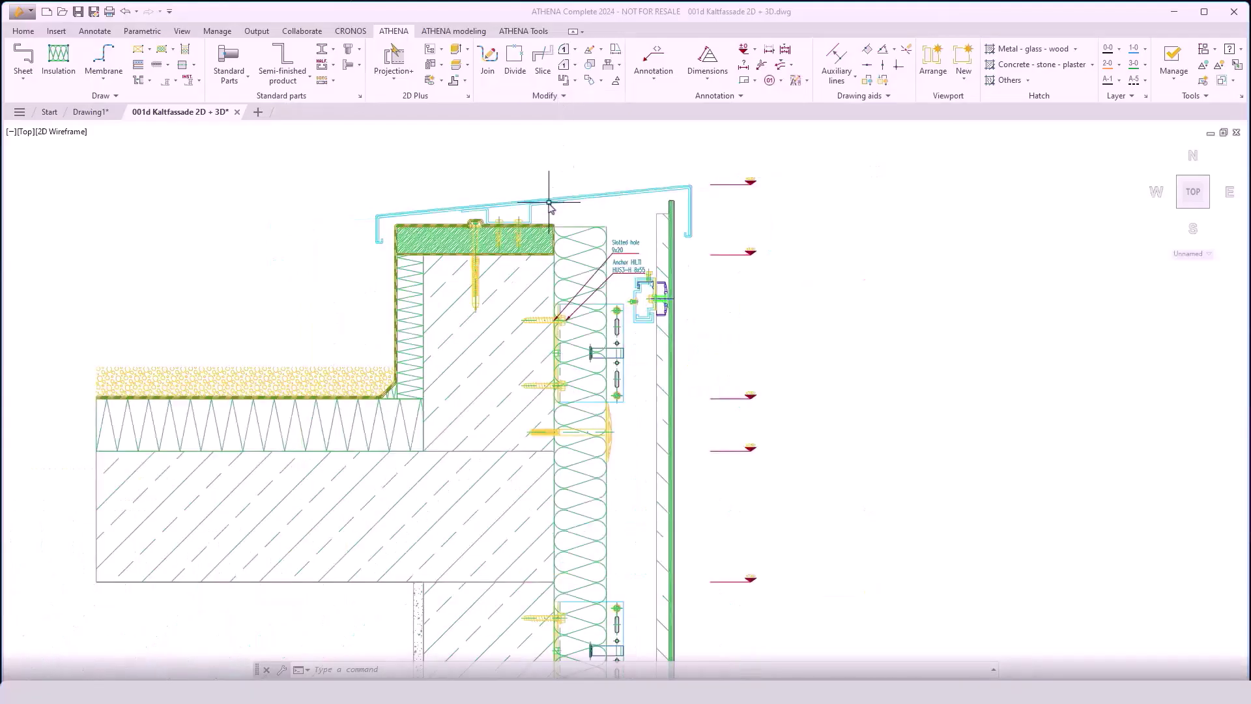
Select all objects identical to the upper HILTI HUS3-H 8x55 anchor in 001d Kaltfassade 2D + 3D with Select the same objects.
click(576, 83)
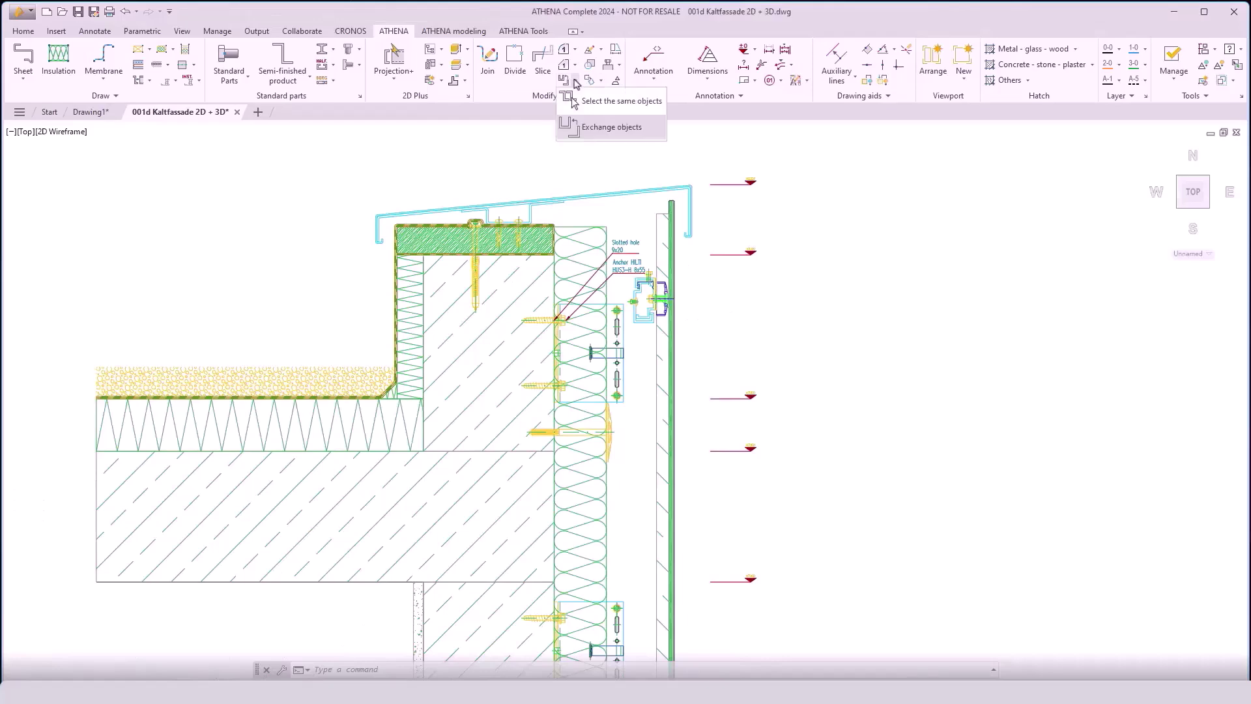
click(616, 101)
scroll(540, 330, up, 4)
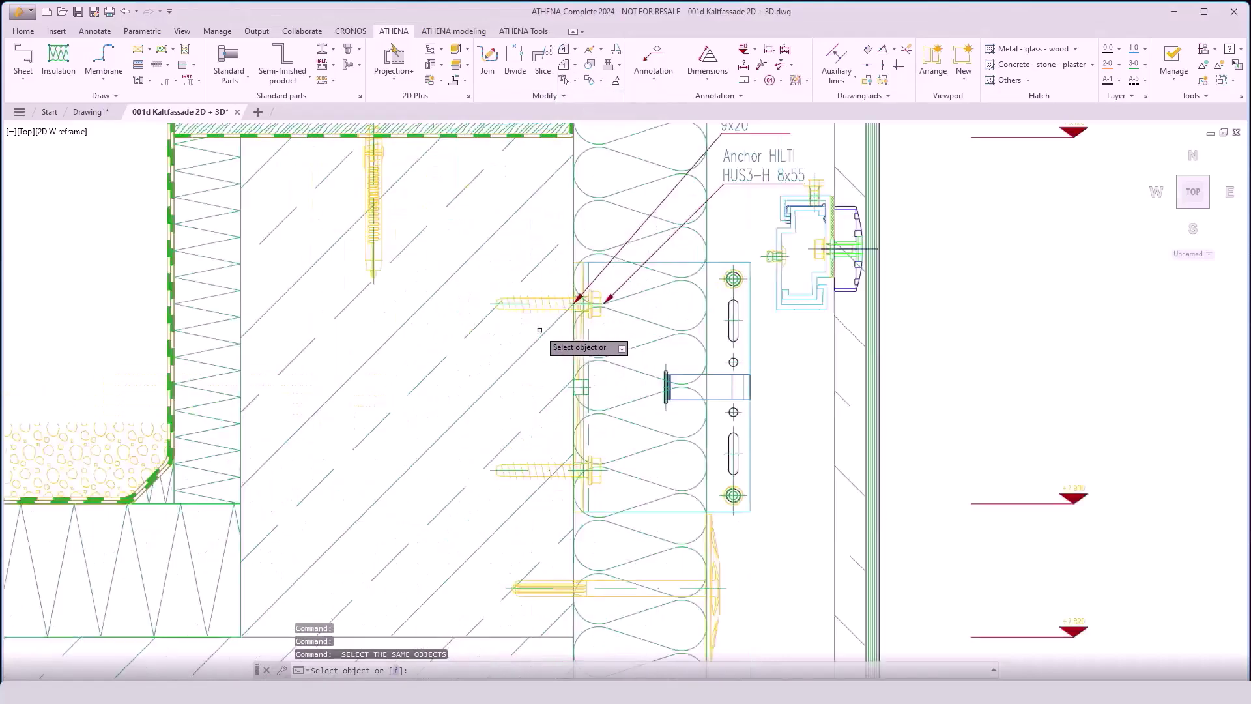
click(543, 309)
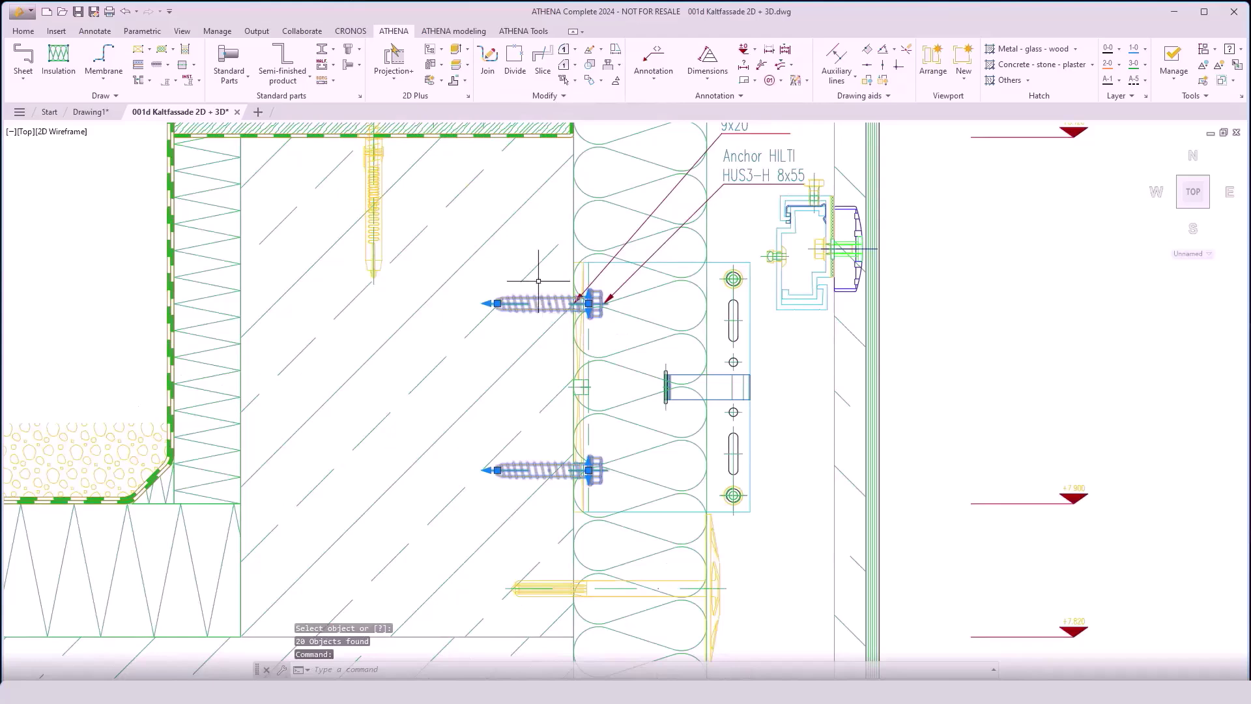
Check the selected anchors across the vertical section and the horizontal sections of the facade drawing.
scroll(541, 289, down, 6)
middle_drag(541, 289, 463, 255)
scroll(459, 255, down, 5)
scroll(427, 465, up, 4)
scroll(458, 485, down, 2)
mouse_move(587, 510)
middle_down()
mouse_move(676, 528)
mouse_move(469, 287)
mouse_move(432, 280)
mouse_move(422, 354)
middle_up()
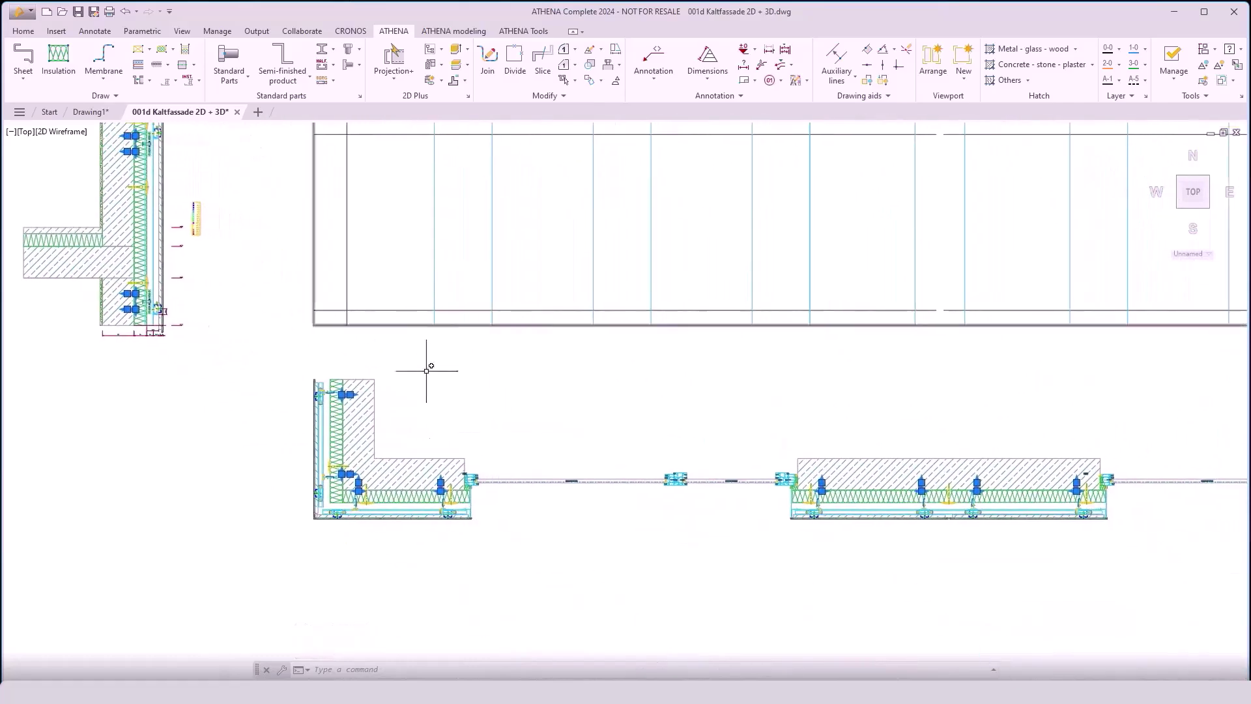
scroll(417, 502, up, 8)
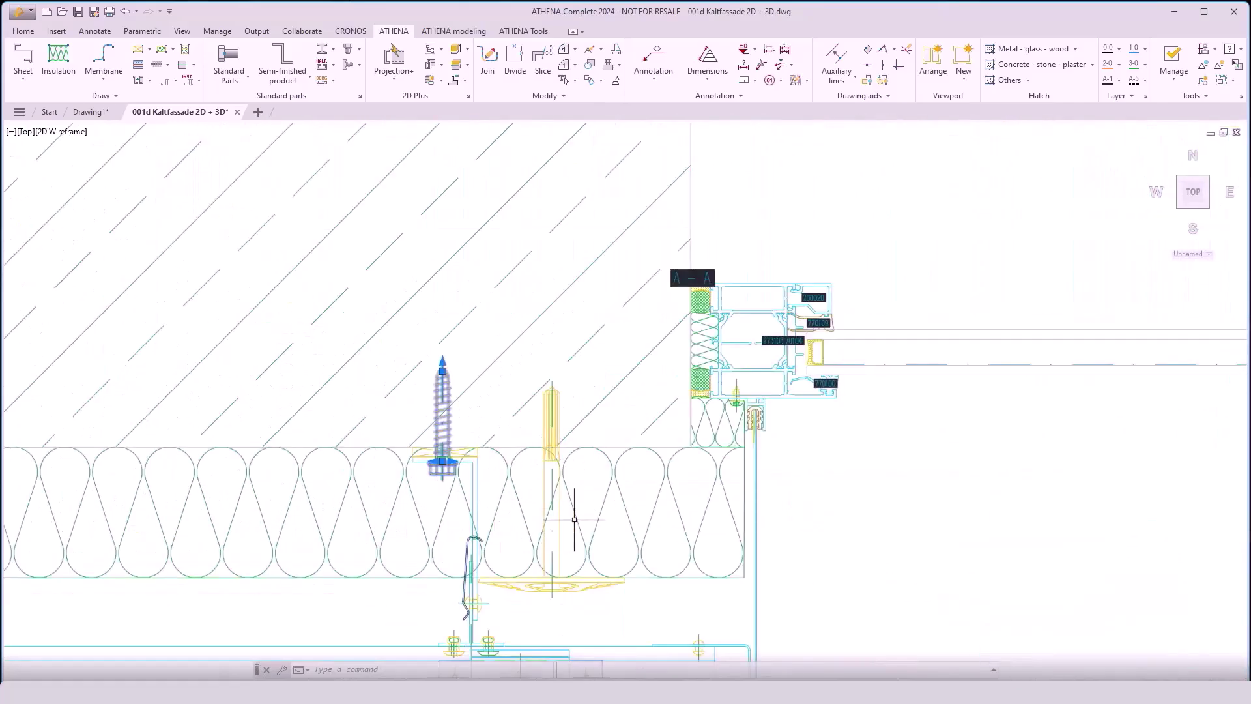
scroll(569, 519, down, 6)
mouse_move(426, 197)
middle_down()
mouse_move(548, 391)
mouse_move(589, 617)
middle_up()
scroll(465, 163, up, 3)
middle_drag(464, 164, 460, 273)
scroll(456, 266, up, 5)
scroll(448, 338, up, 5)
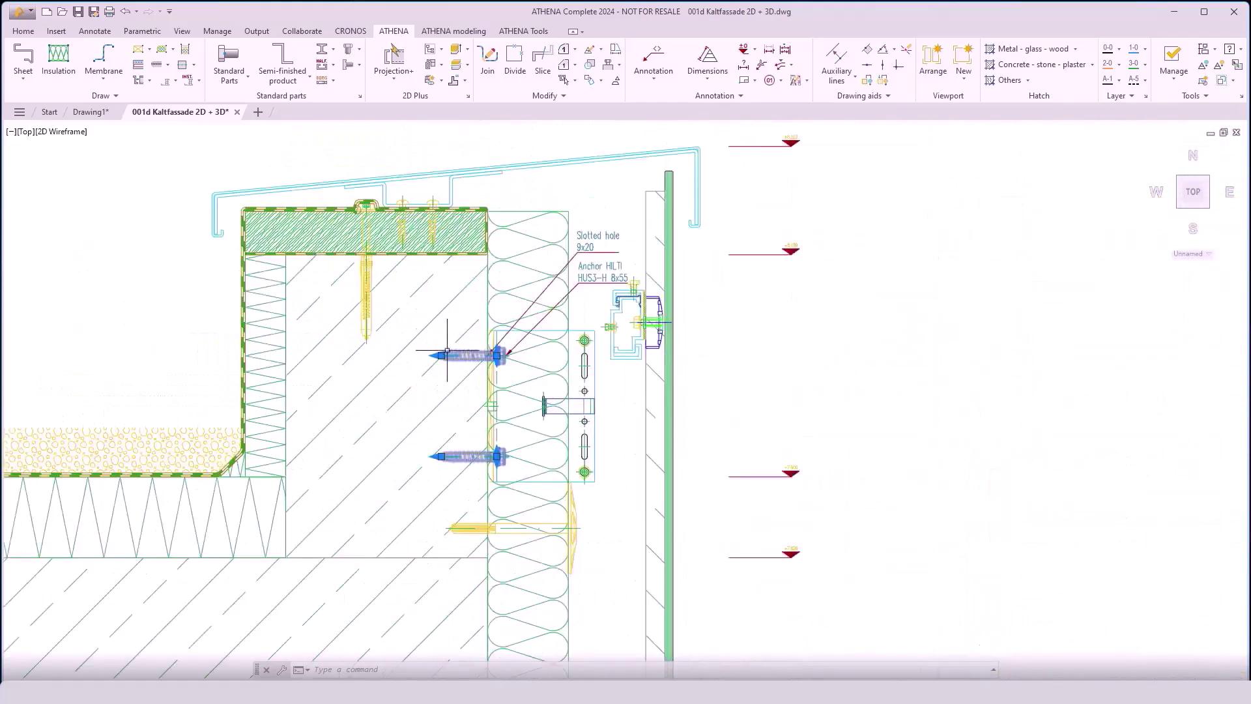
Exchange the selected HILTI HUS3-H anchors for nominal size HUS3-H 10 with the standard length of 60 mm.
middle_drag(446, 355, 451, 336)
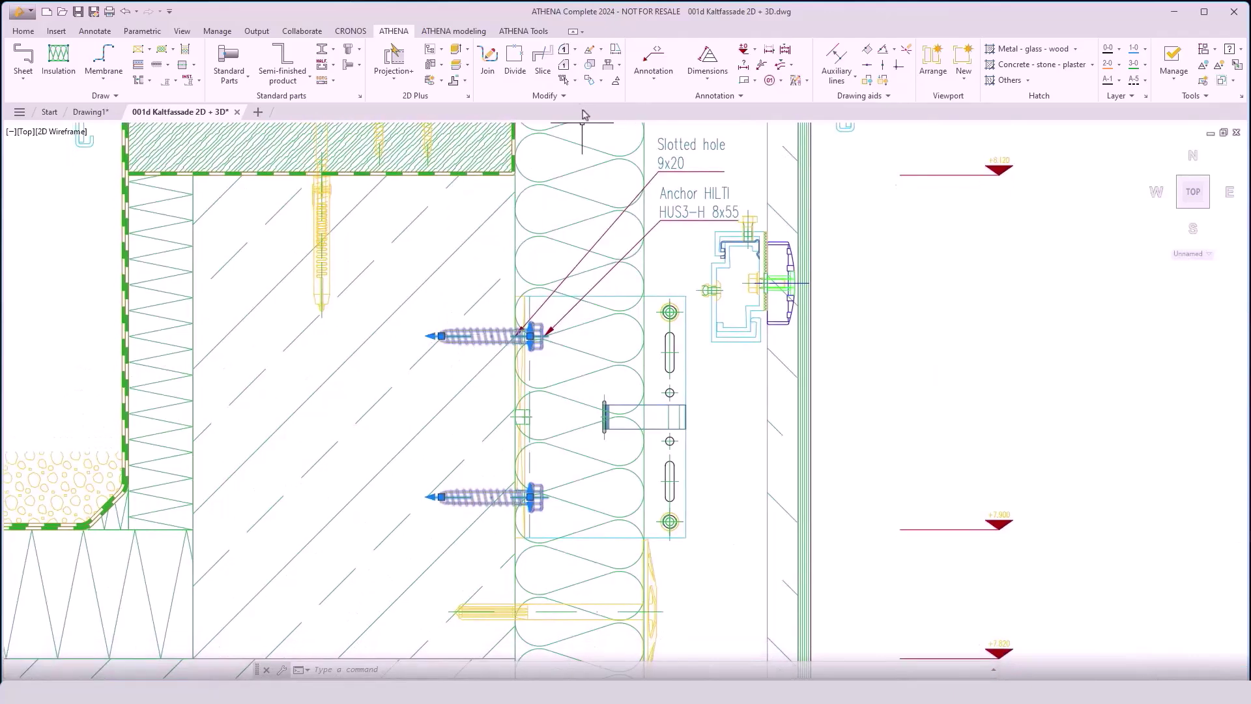
click(564, 81)
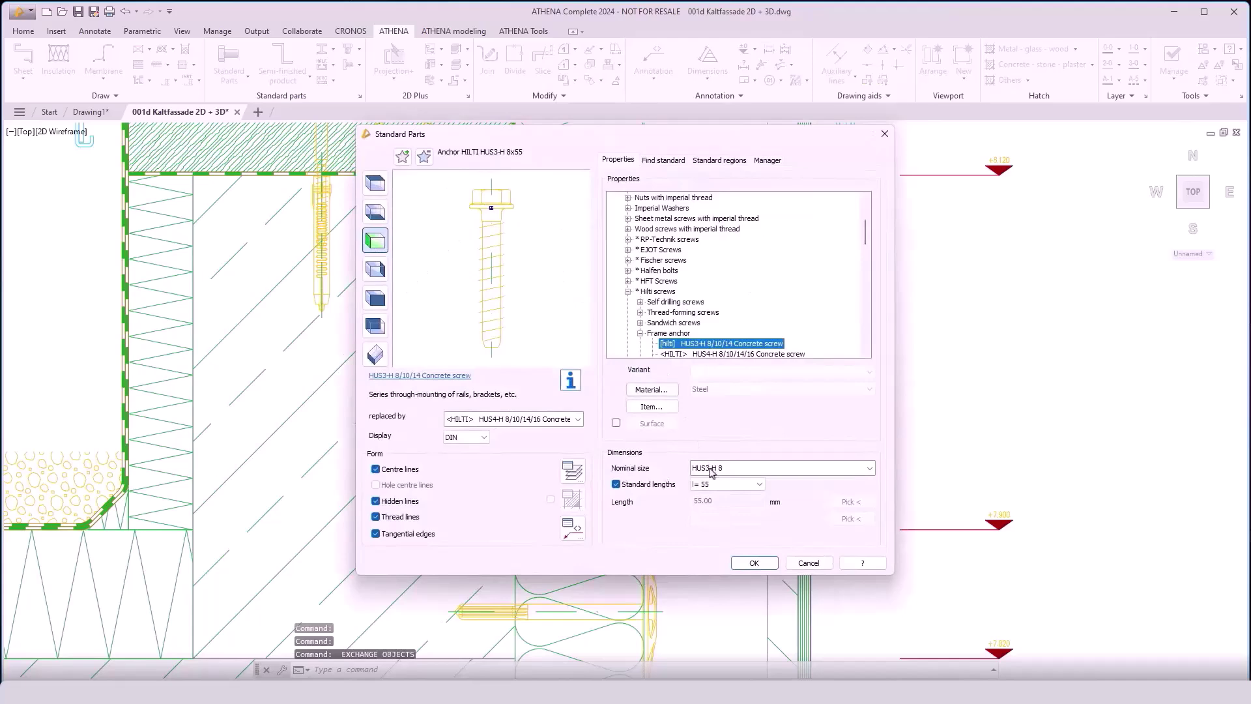
click(712, 468)
click(713, 494)
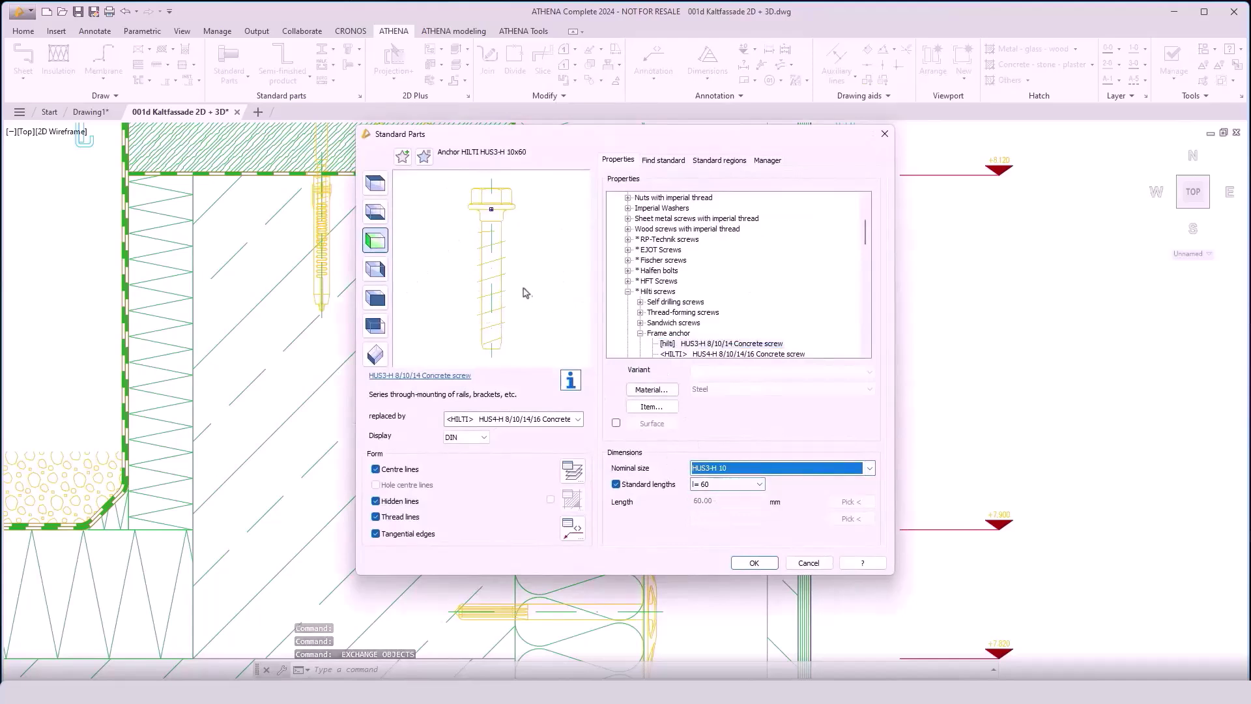
click(743, 565)
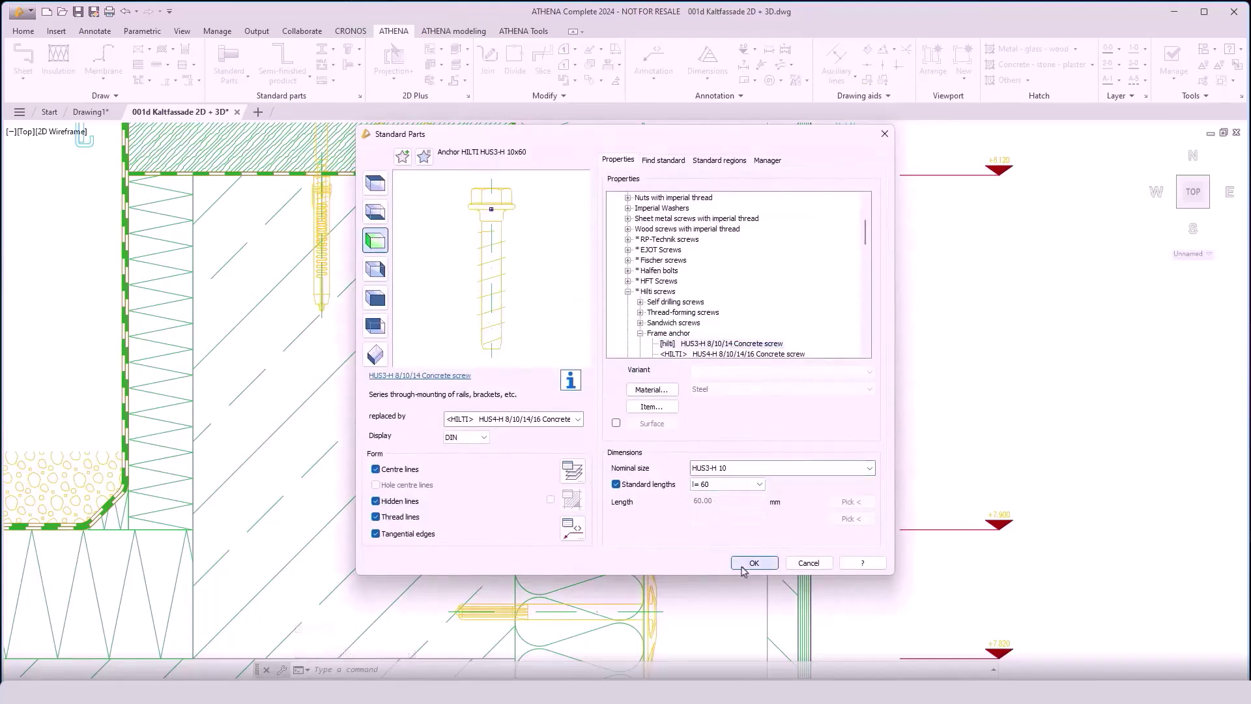
Select all slotted holes identical to the one at the upper anchor and exchange them for holes with a diameter of 11 mm.
click(576, 81)
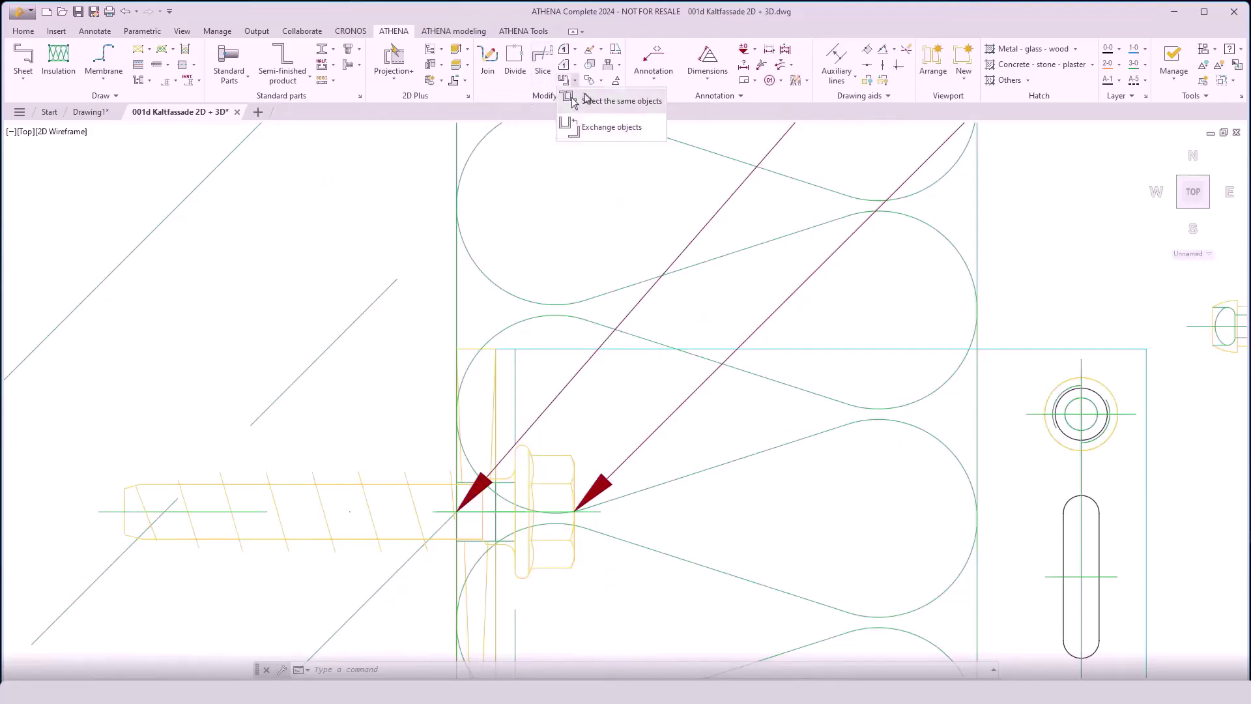
click(591, 102)
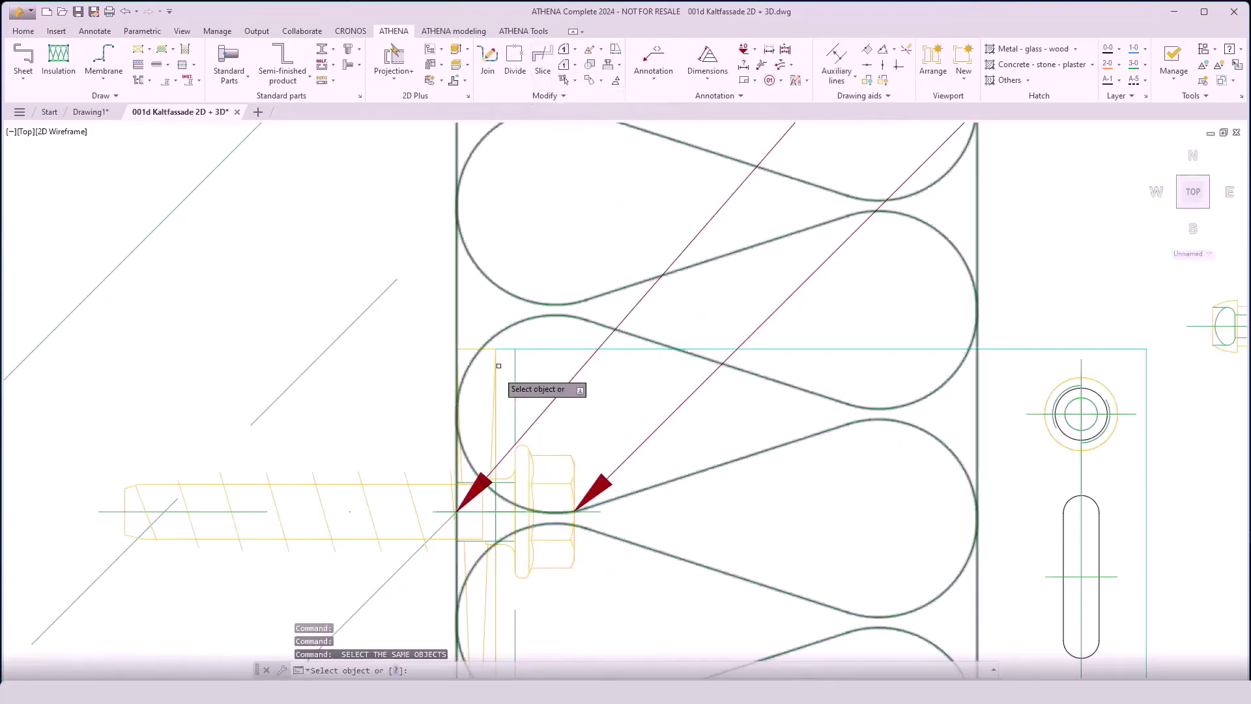
click(468, 482)
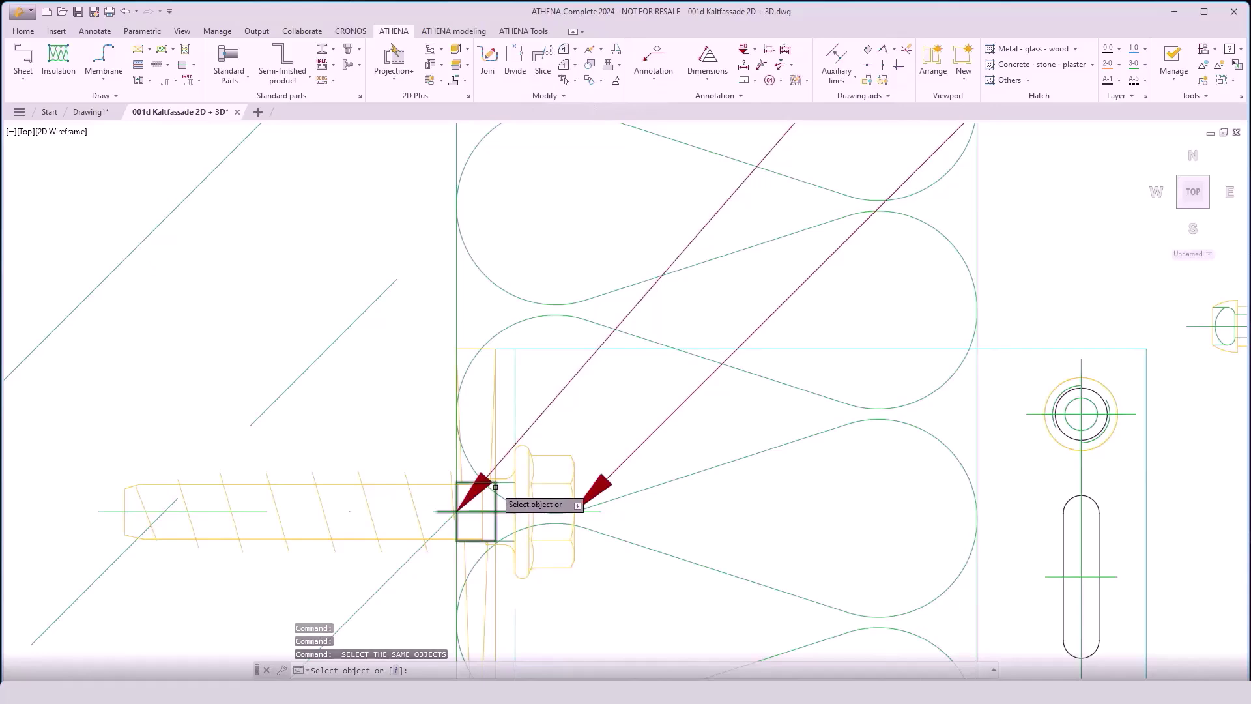
scroll(485, 273, down, 5)
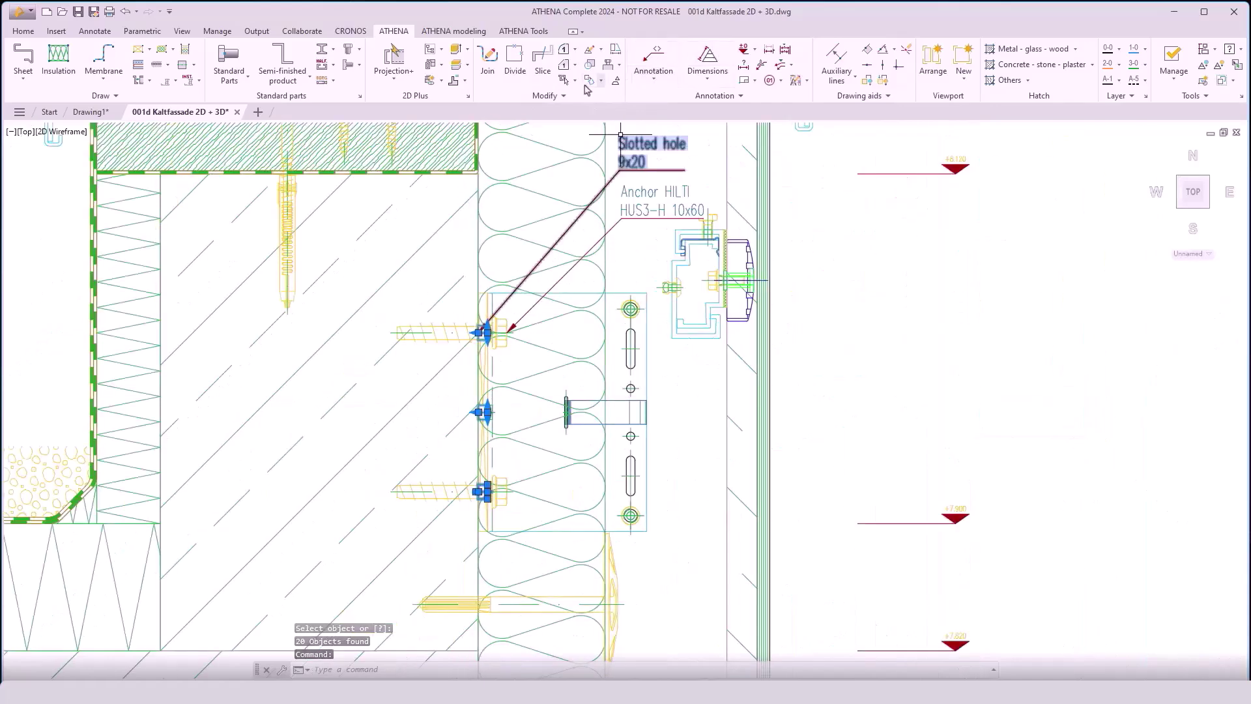
click(565, 80)
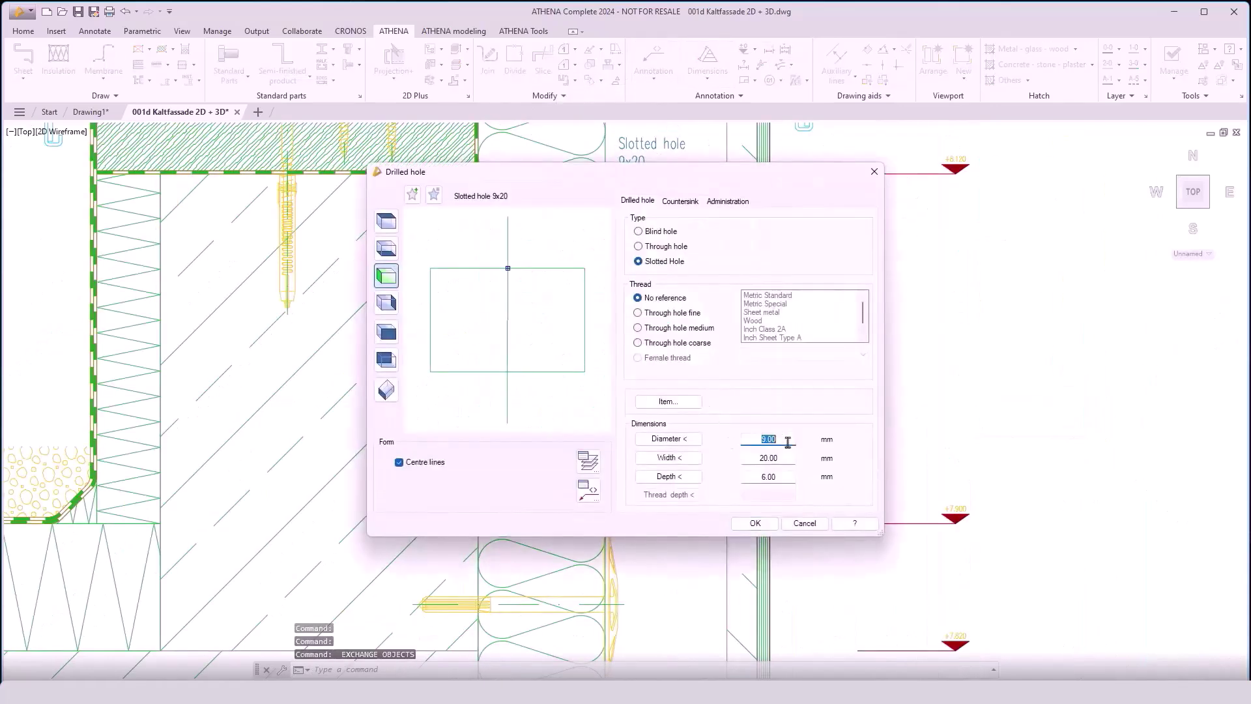
text(11)
click(758, 524)
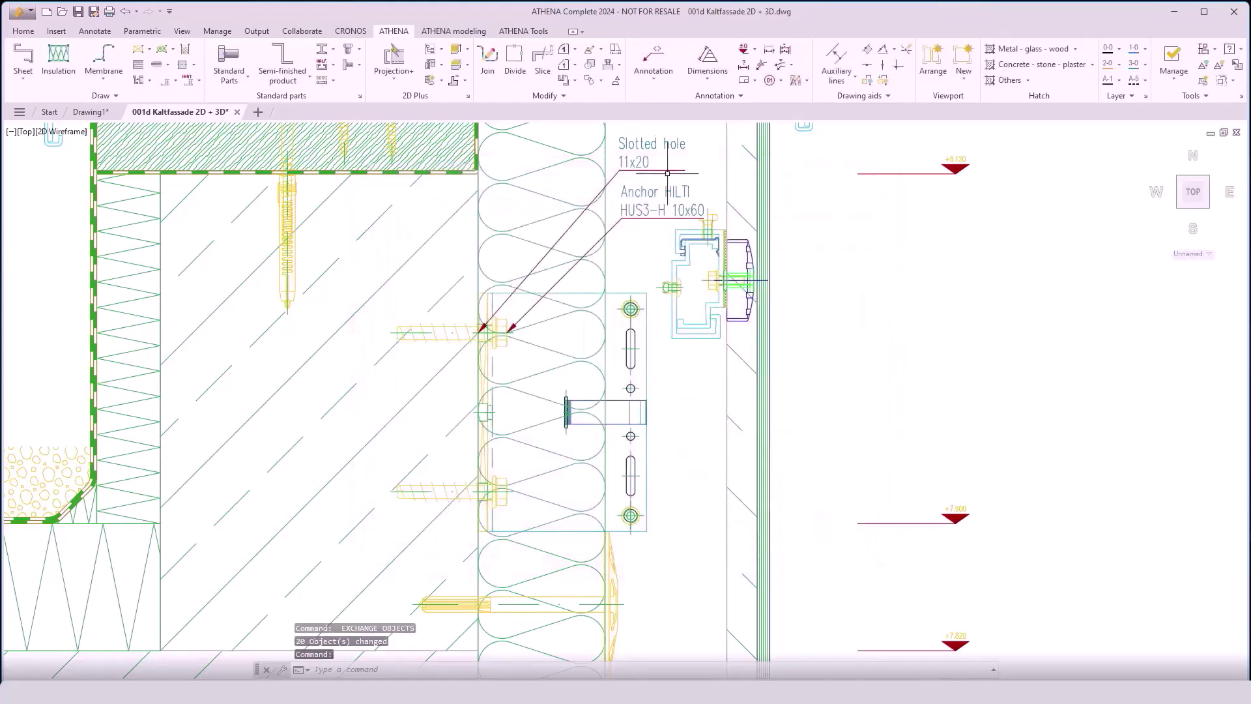
Select all drilled holes identical to the one beside the upper anchor's head with Select the same objects and inspect the bracket area.
scroll(480, 329, up, 6)
click(576, 81)
click(574, 105)
click(512, 344)
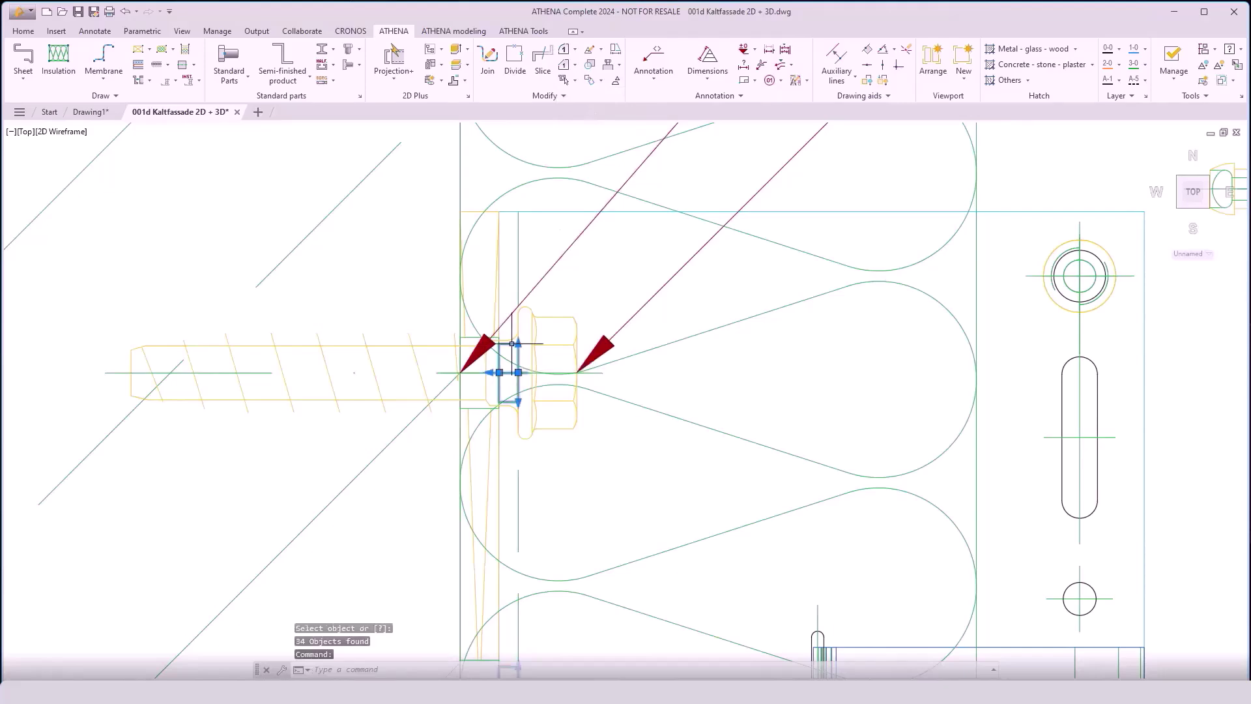
scroll(512, 343, down, 5)
scroll(569, 386, up, 5)
scroll(545, 447, down, 8)
middle_drag(585, 536, 583, 528)
scroll(522, 391, up, 6)
scroll(676, 408, down, 2)
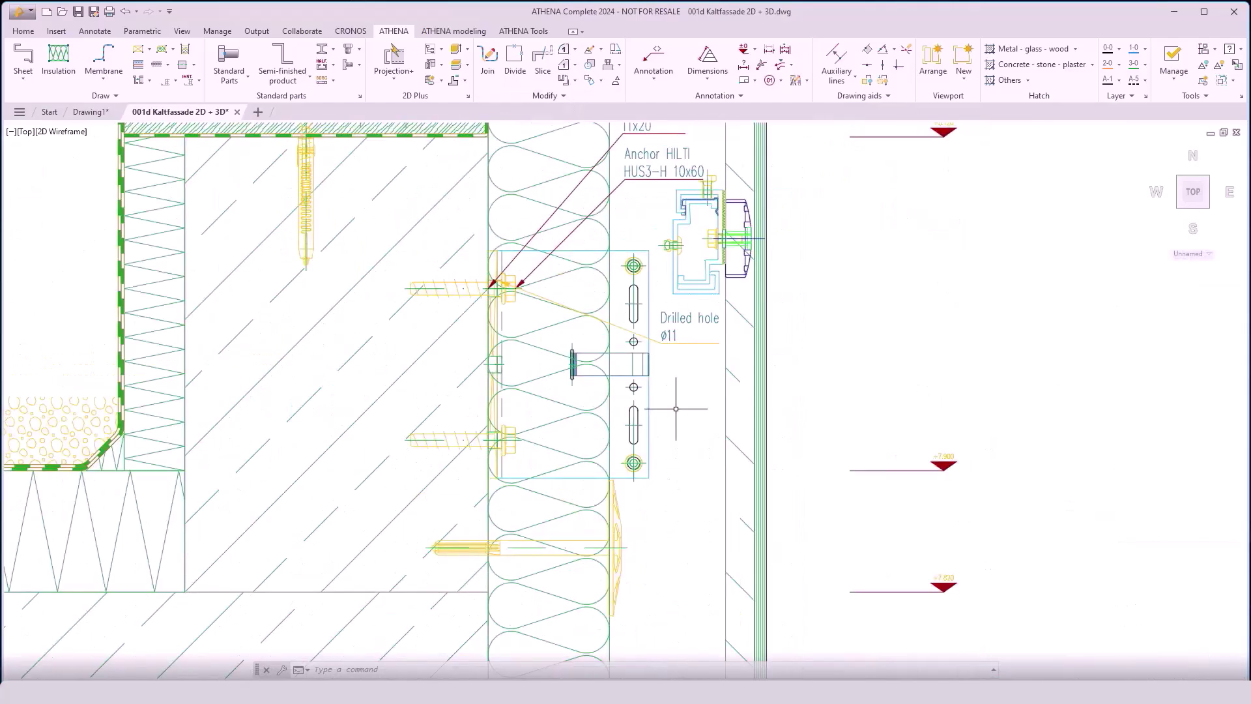